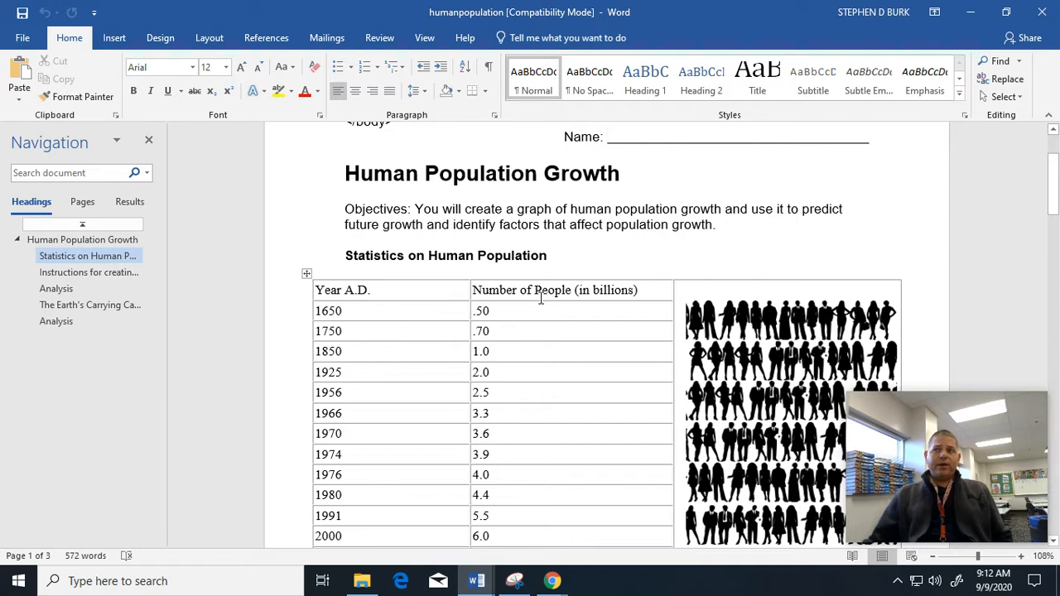
Scroll the Word worksheet past the Analysis questions to the blank graph grid and Publisher credits.
scroll(541, 356, "down", 1)
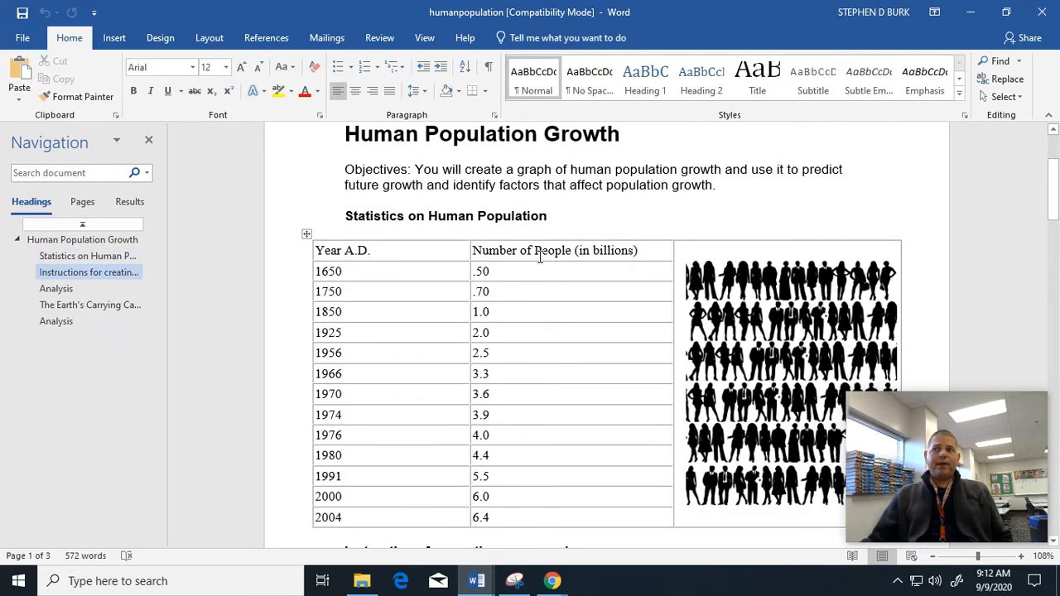
scroll(540, 258, "down", 1)
scroll(533, 397, "down", 3)
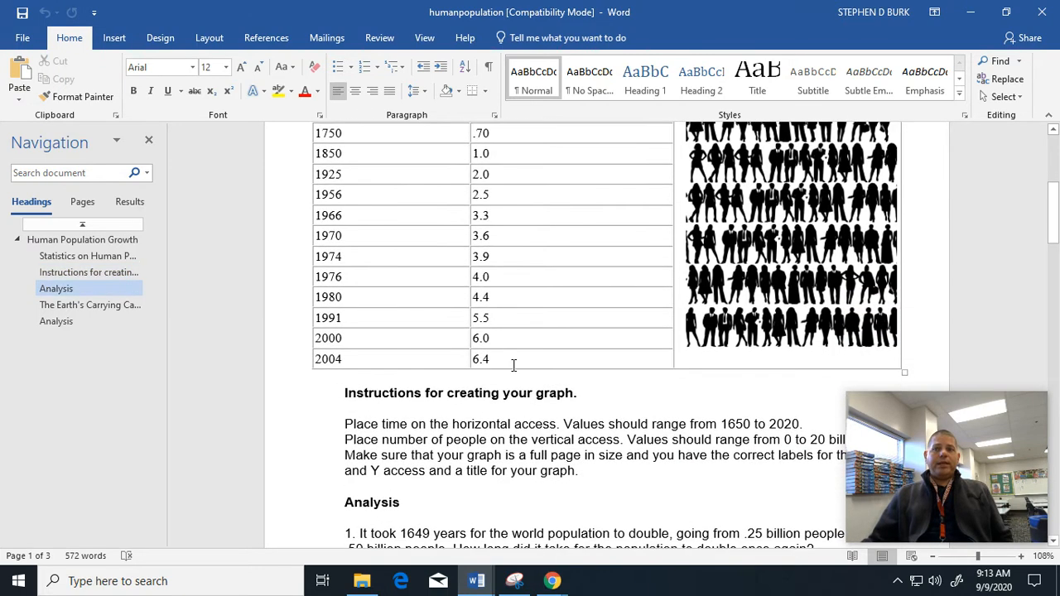
scroll(515, 366, "down", 1)
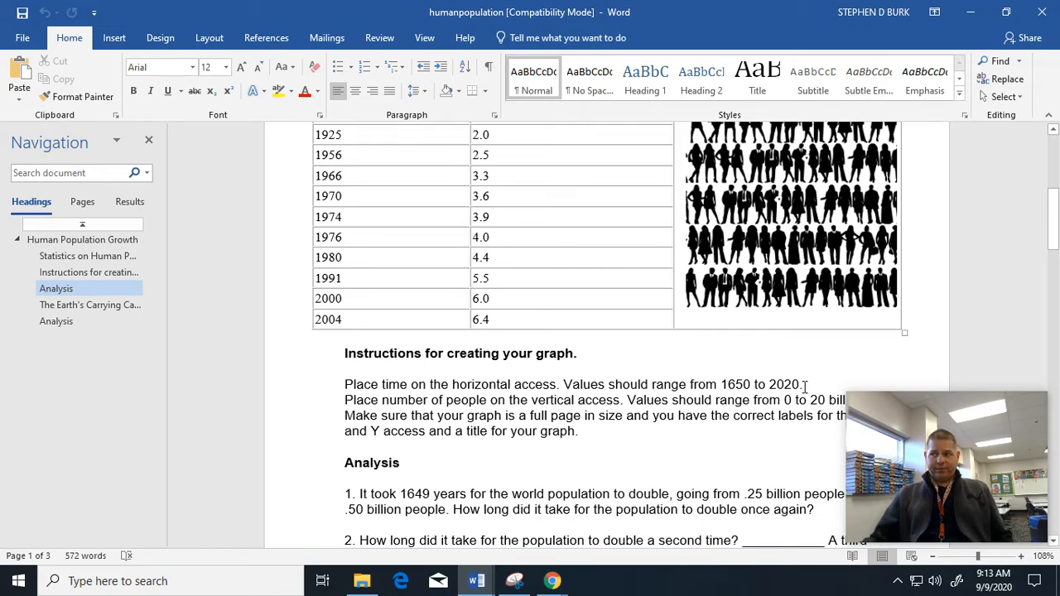
scroll(802, 385, "down", 15)
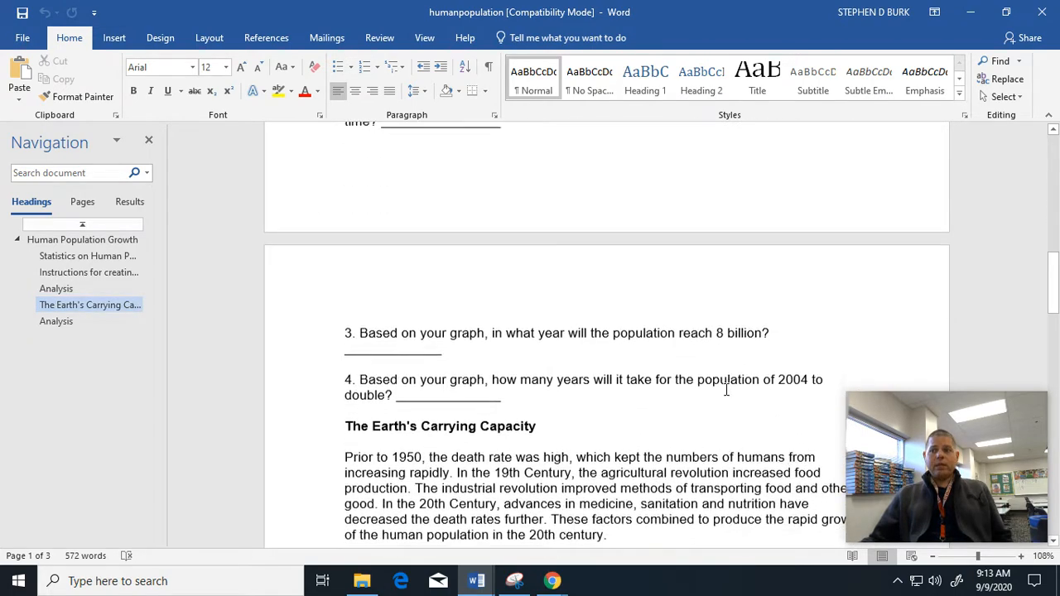
scroll(720, 389, "down", 15)
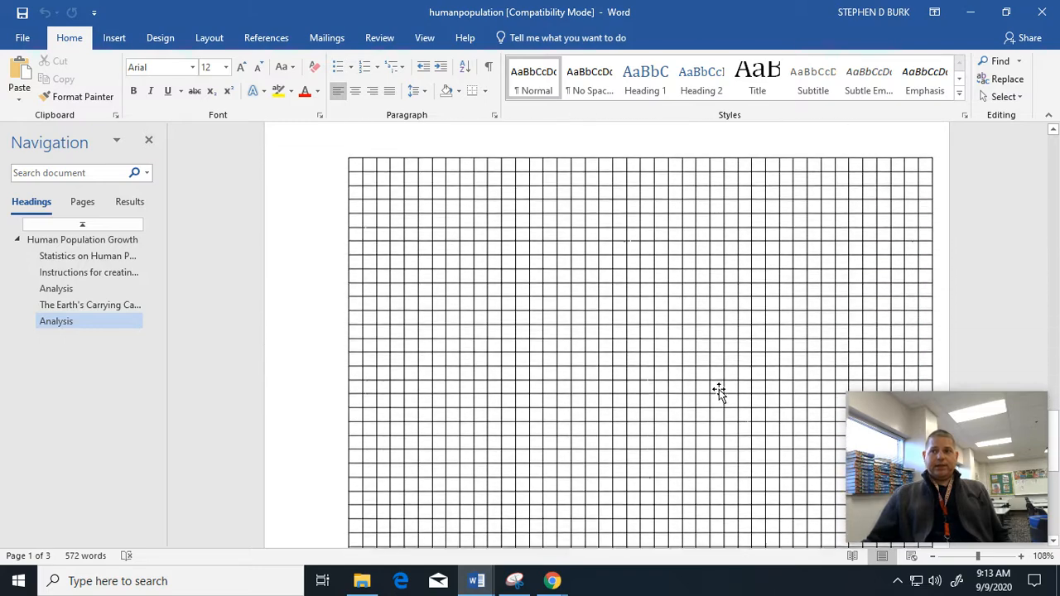
scroll(719, 389, "down", 8)
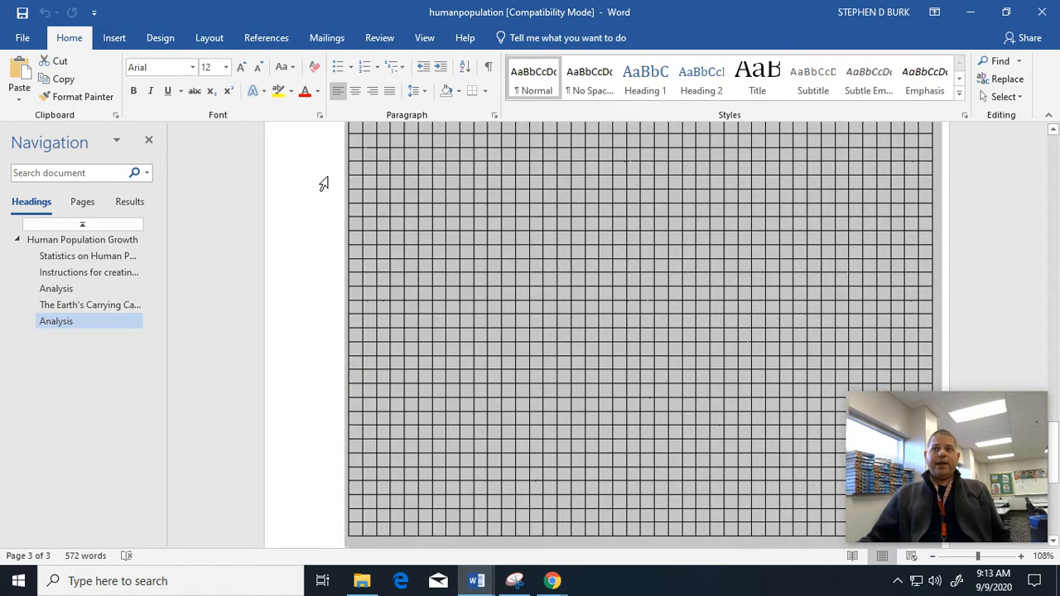
left_click(322, 183)
scroll(512, 365, "down", 3)
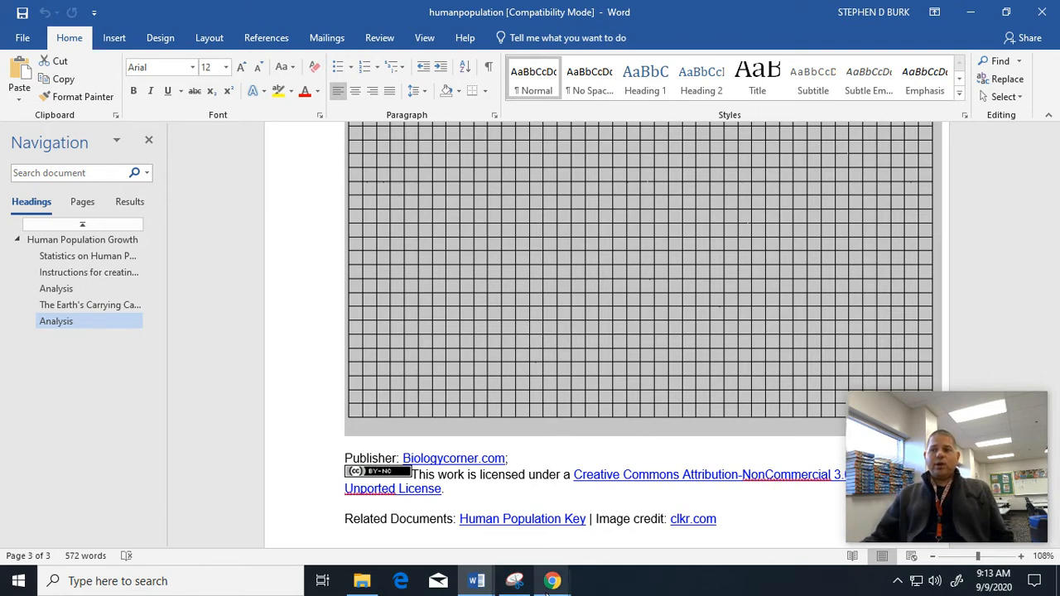
In Chrome, launch Google Sheets from the Google apps grid.
mouse_move(552, 581)
left_click(382, 509)
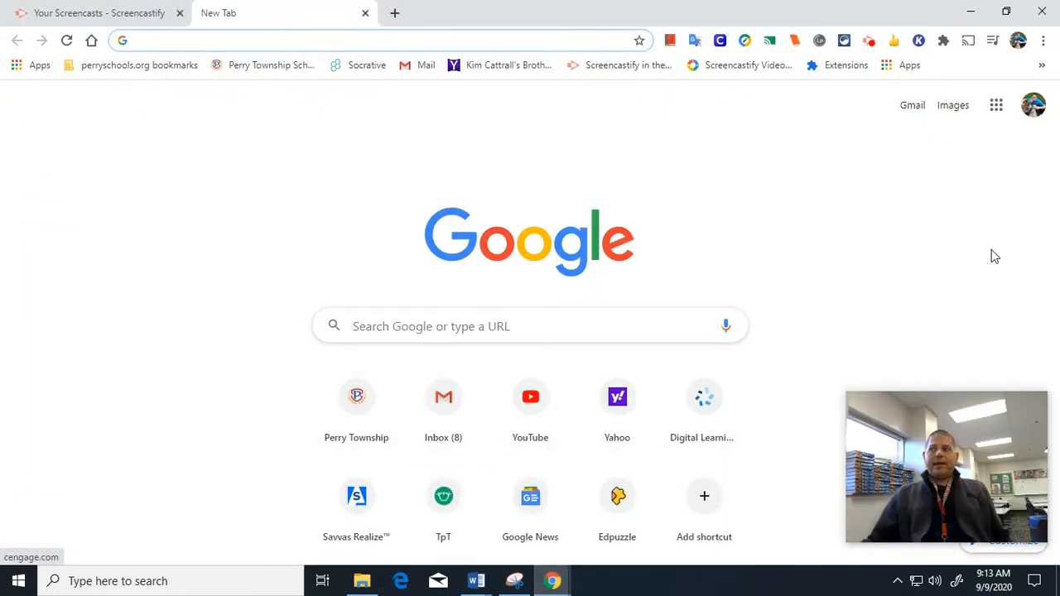
left_click(997, 107)
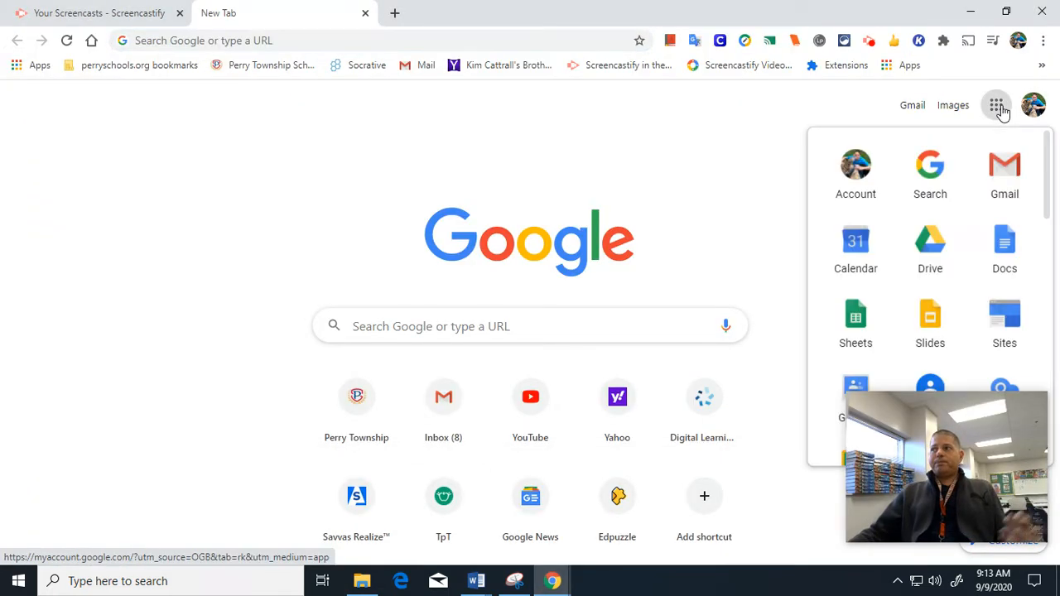
left_click(855, 320)
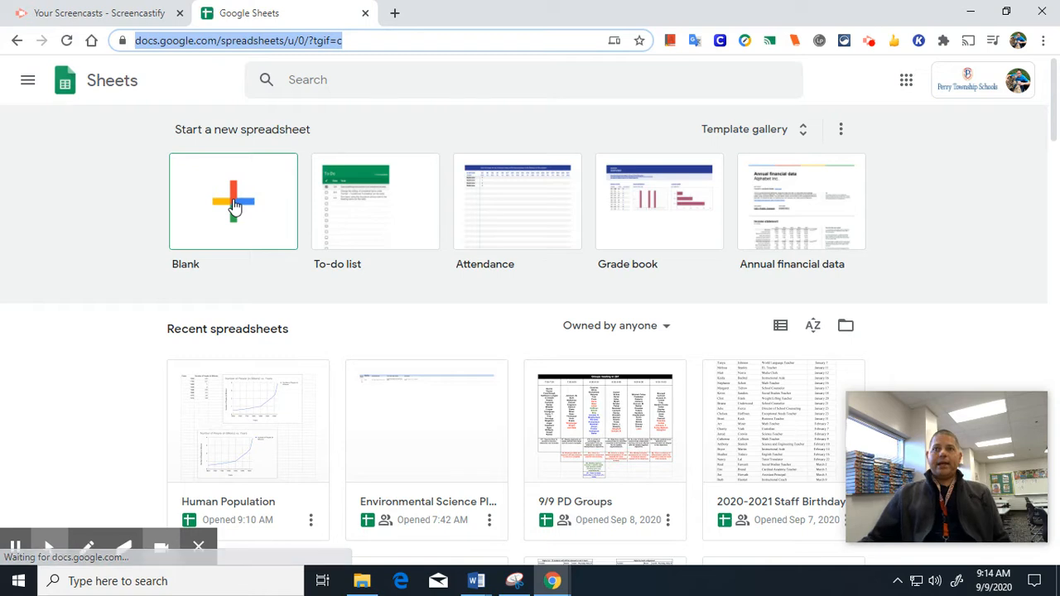
Create a blank spreadsheet with headers 'Years' in A1 and 'Number of People (In Billions)' in B1.
left_click(233, 202)
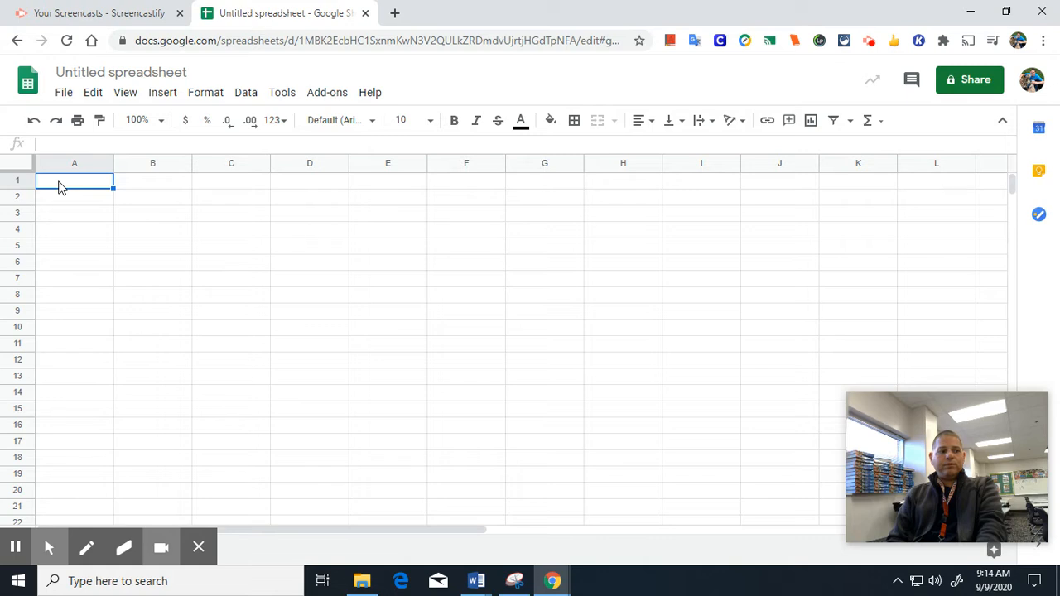
type("Years")
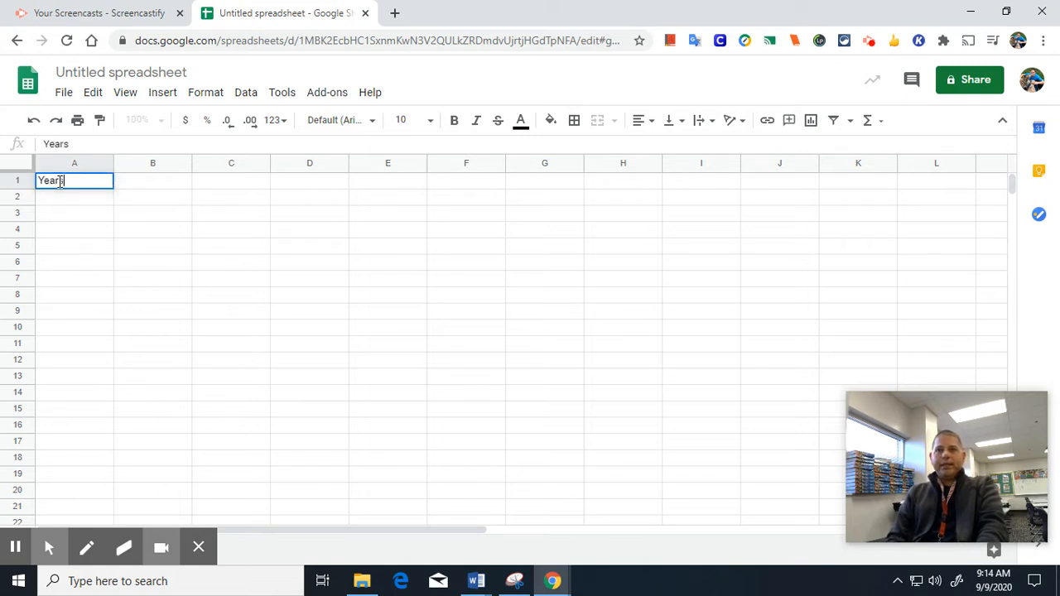
key("Tab")
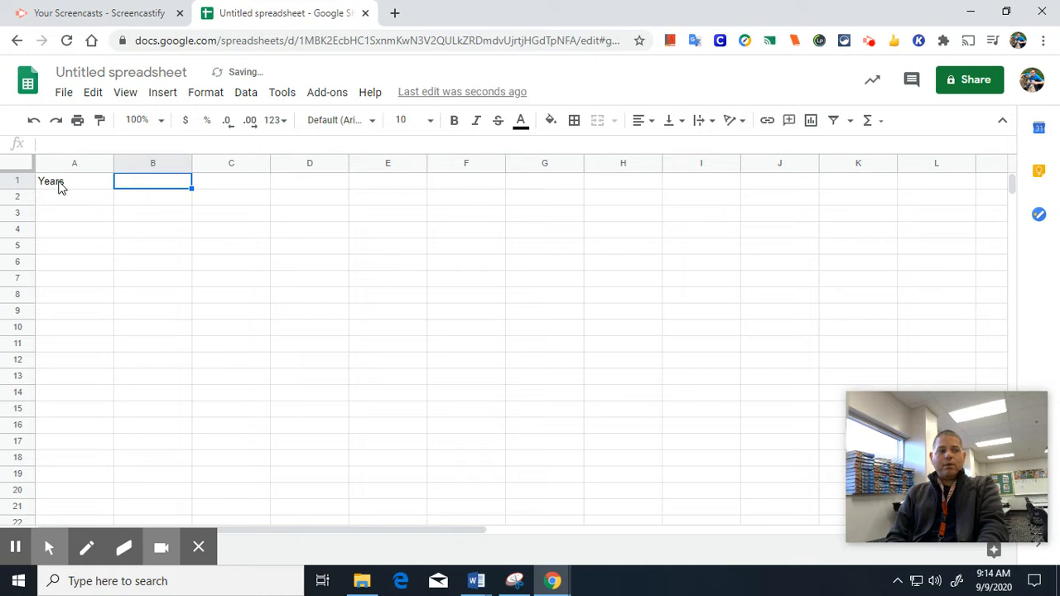
type("Number of Peo")
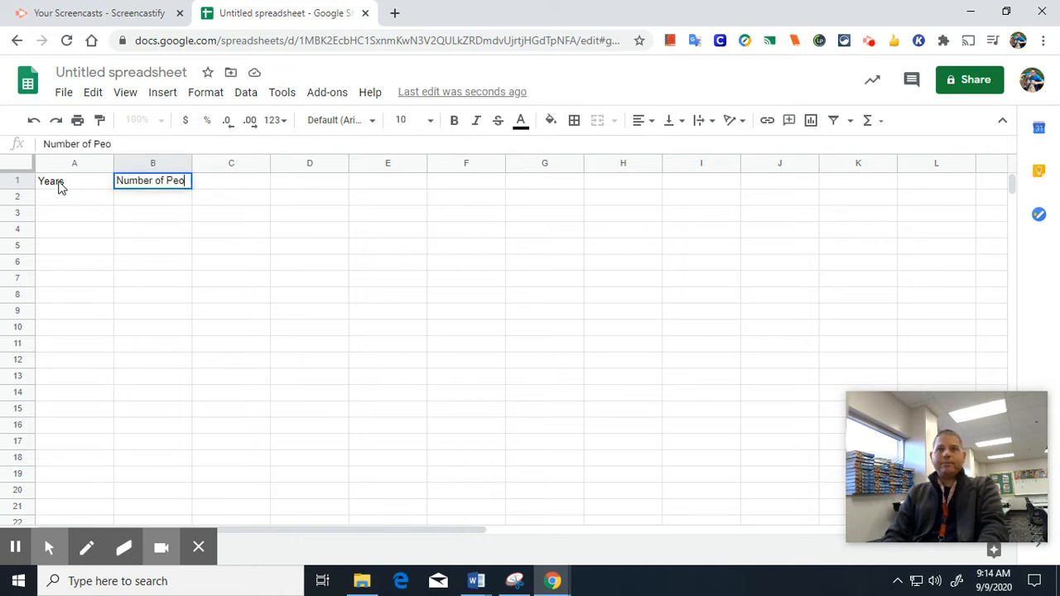
type("ple (In ")
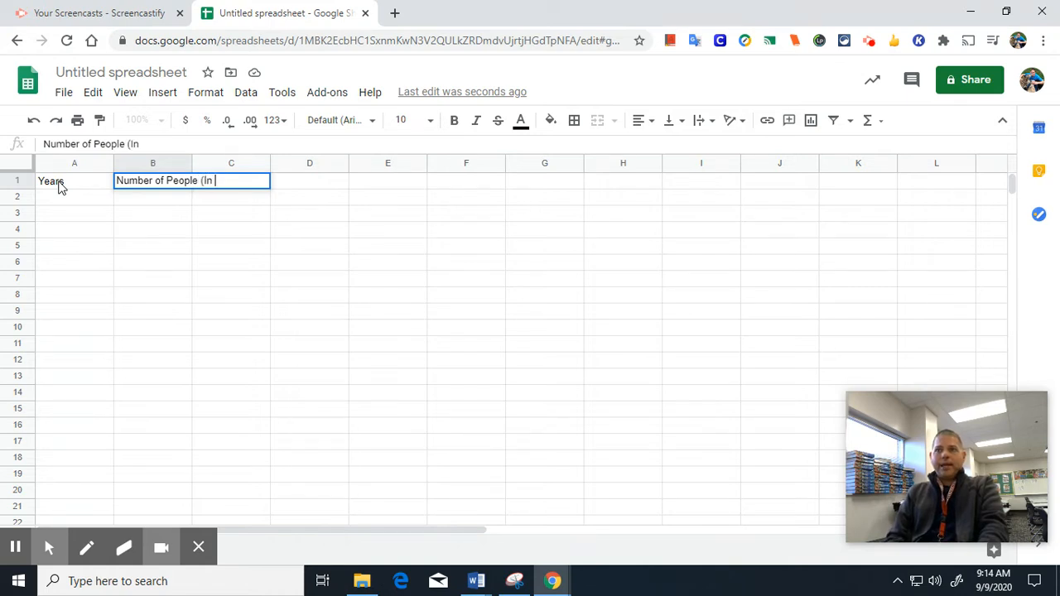
type("Billions)")
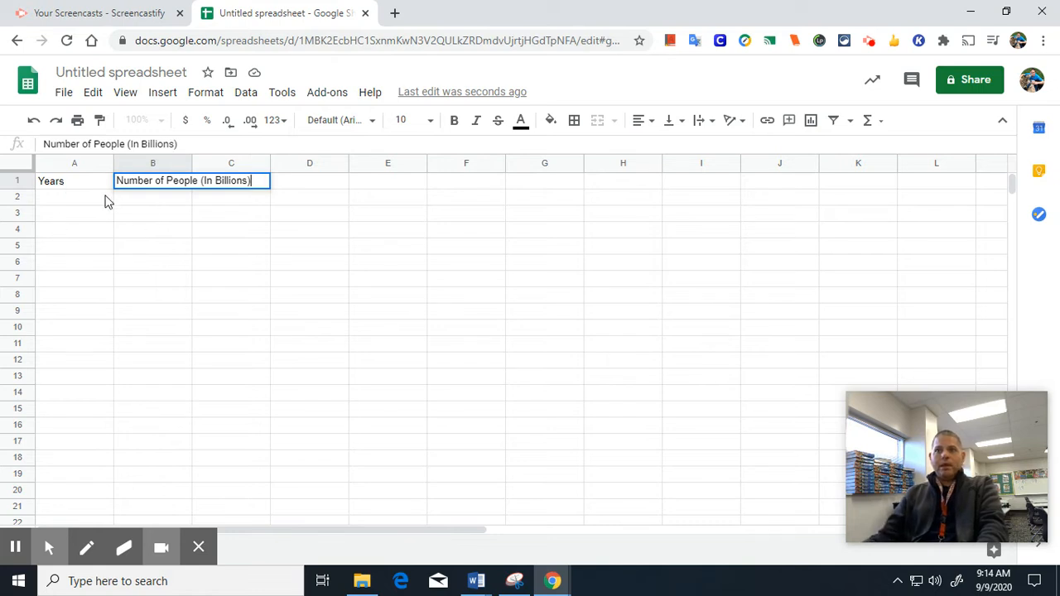
left_click(106, 199)
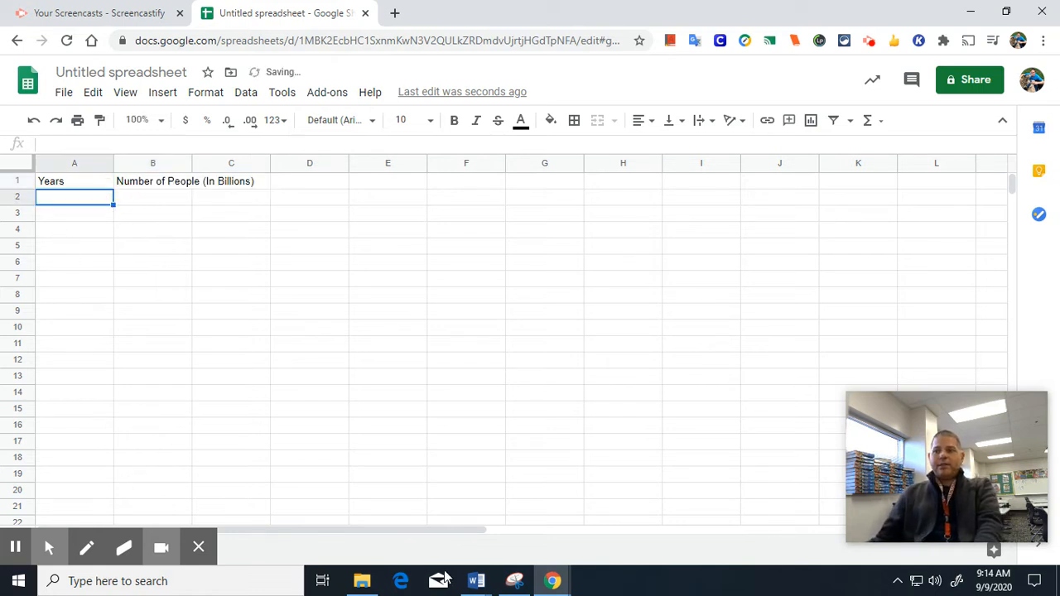
mouse_move(475, 582)
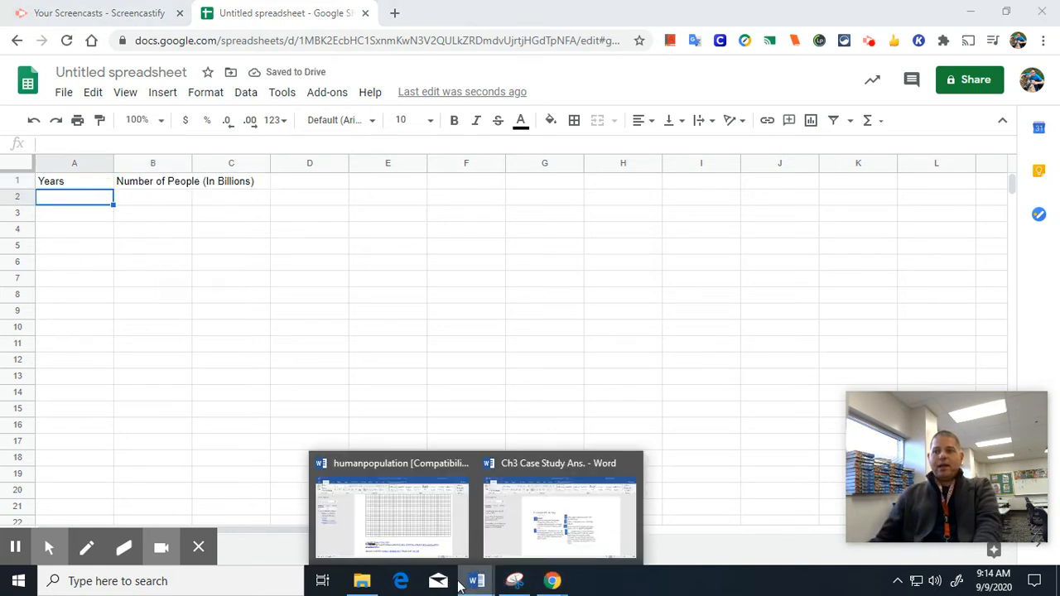
left_click(447, 536)
scroll(431, 347, "up", 15)
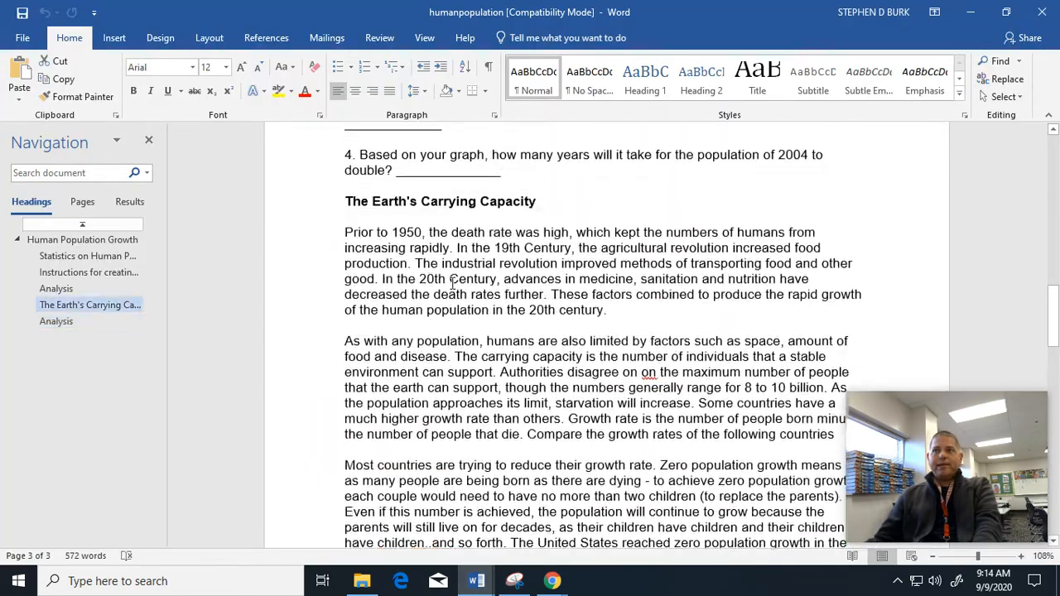
scroll(454, 281, "up", 15)
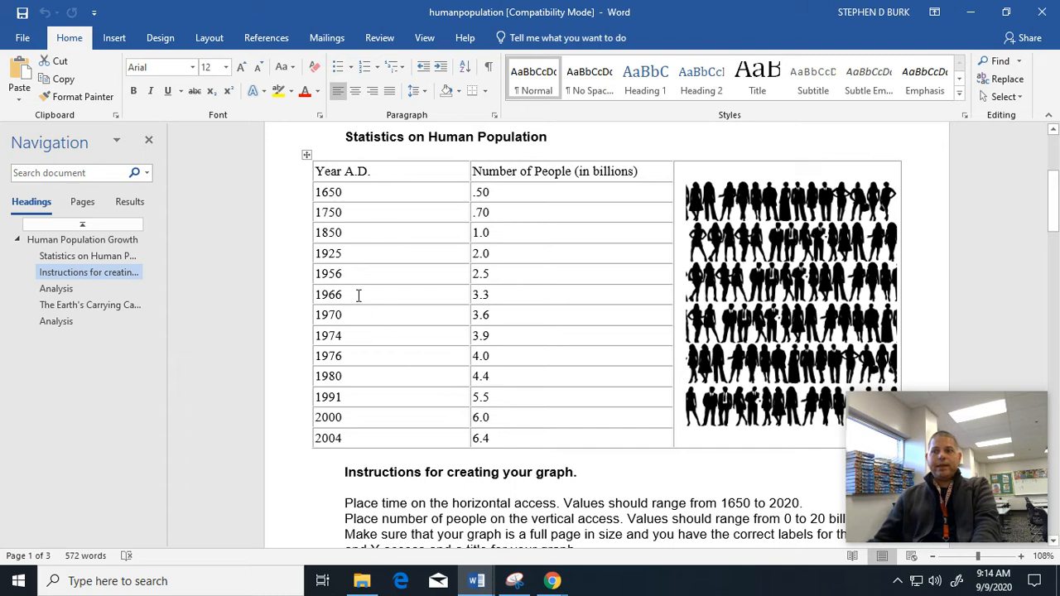
mouse_move(552, 581)
left_click(296, 513)
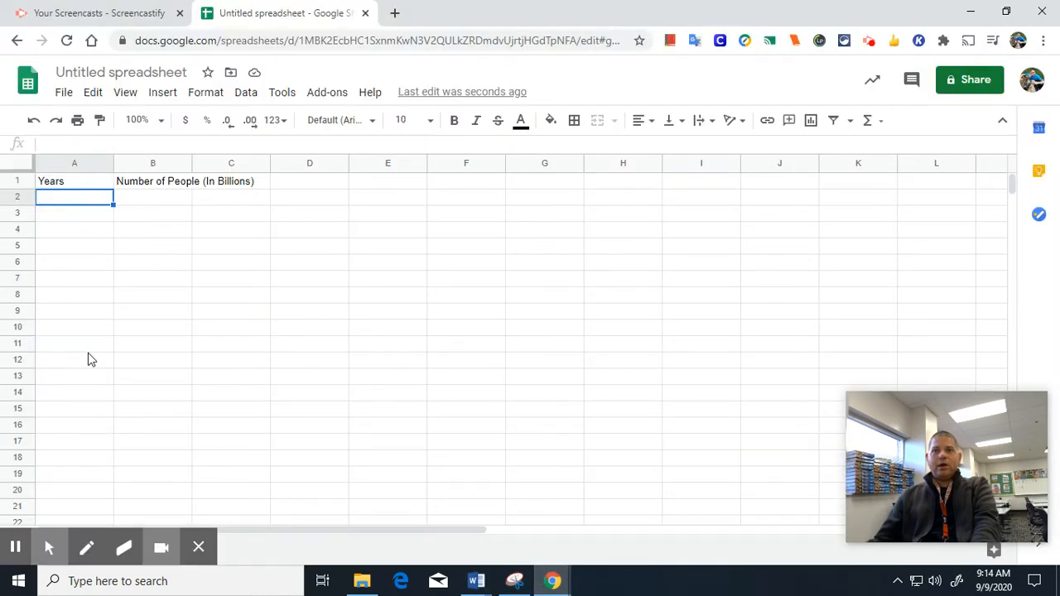
left_click(540, 583)
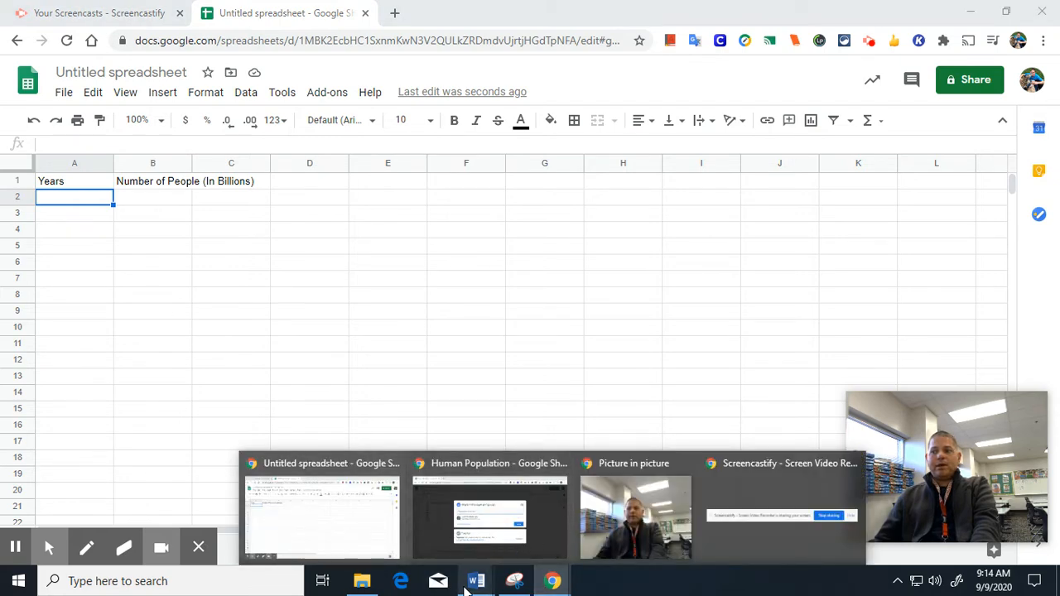
mouse_move(476, 582)
left_click(389, 510)
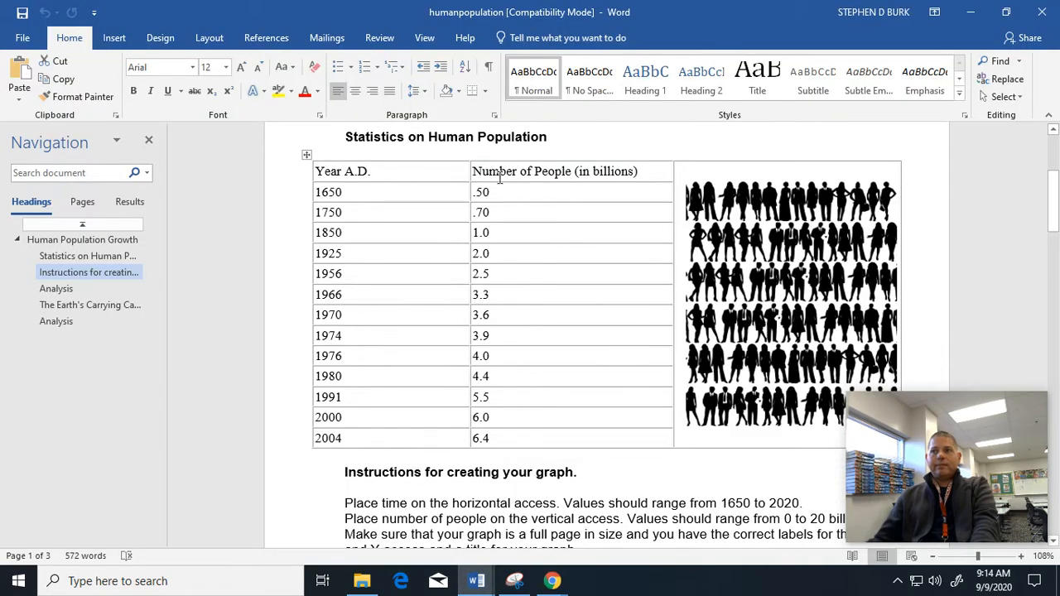
left_click(552, 580)
left_click(386, 530)
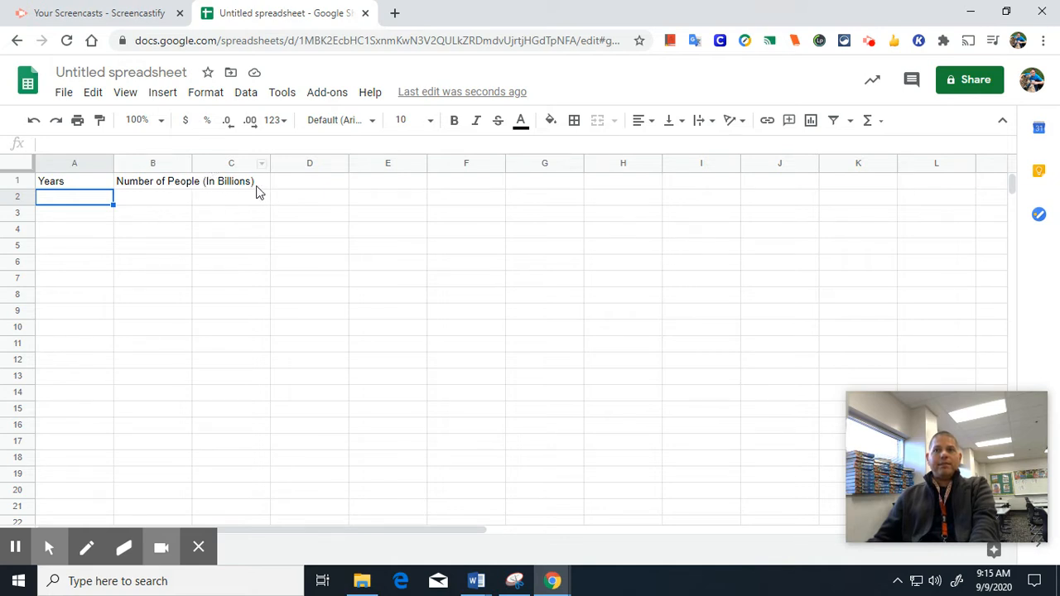
left_click(188, 182)
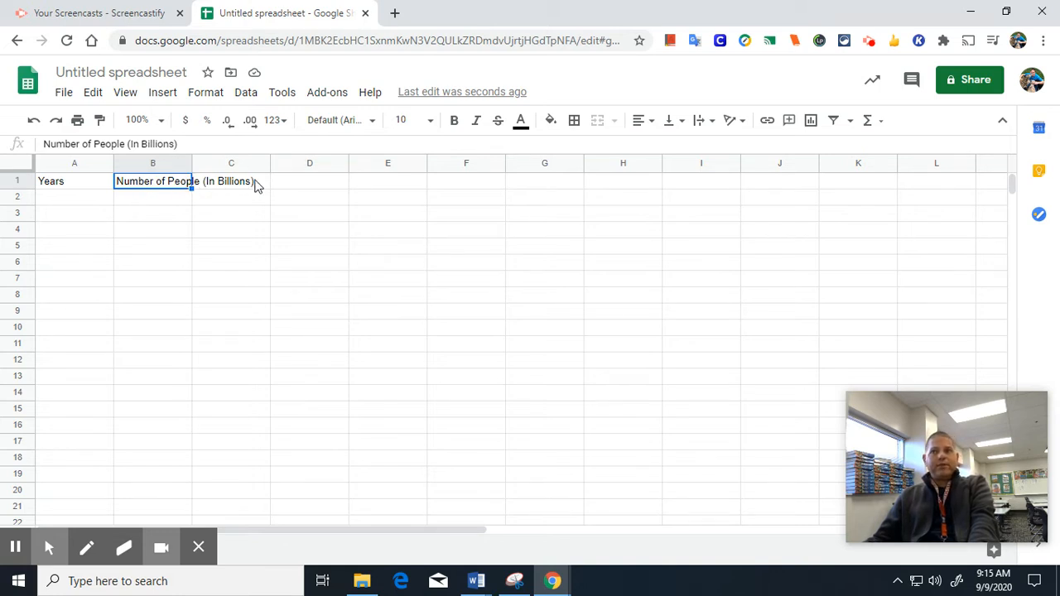
Enter years 1650, 1750, 1850, 1925, 1956, 1966, 1970, 1974, 1976 and 1980 in A2:A11.
left_click(106, 198)
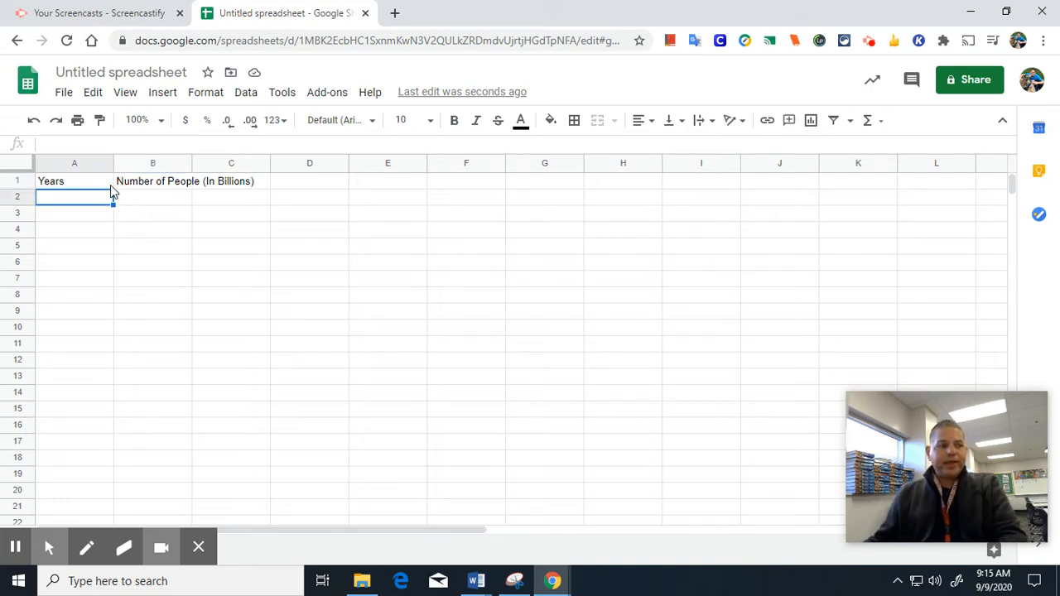
type("1650")
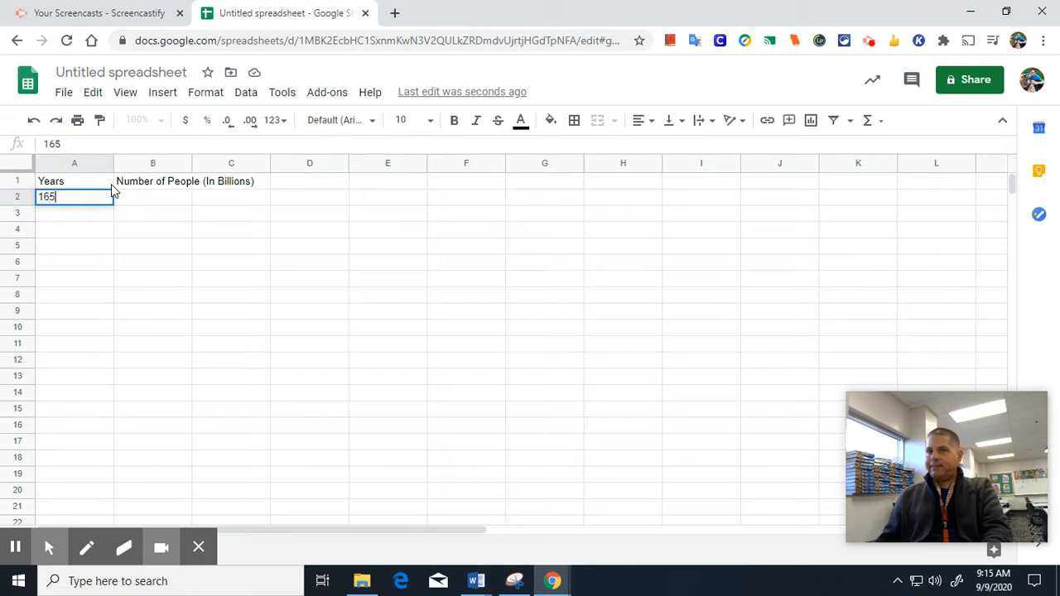
key("Return")
type("1750")
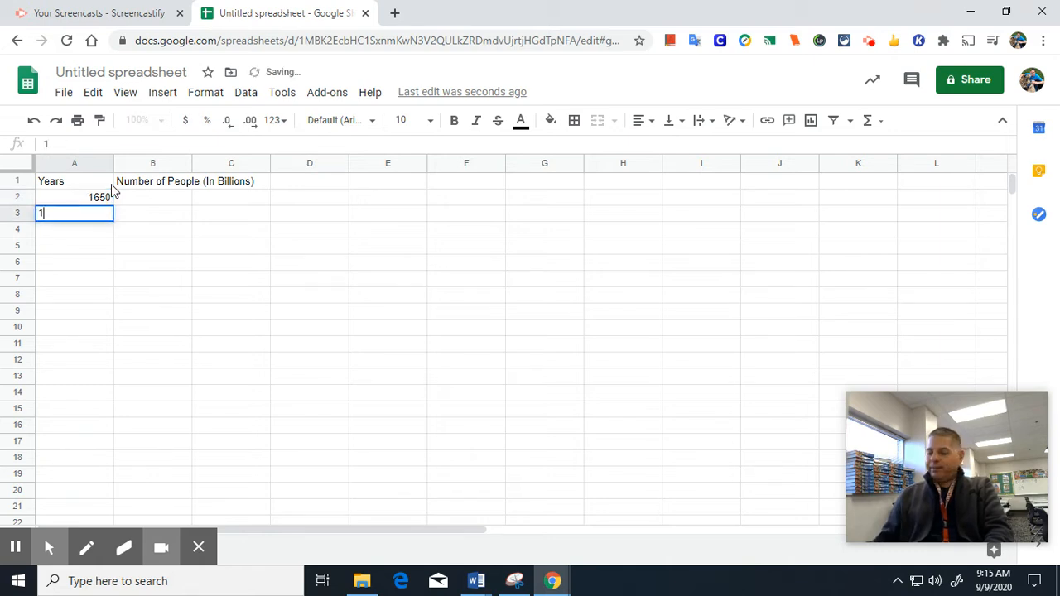
key("Return")
type("1850")
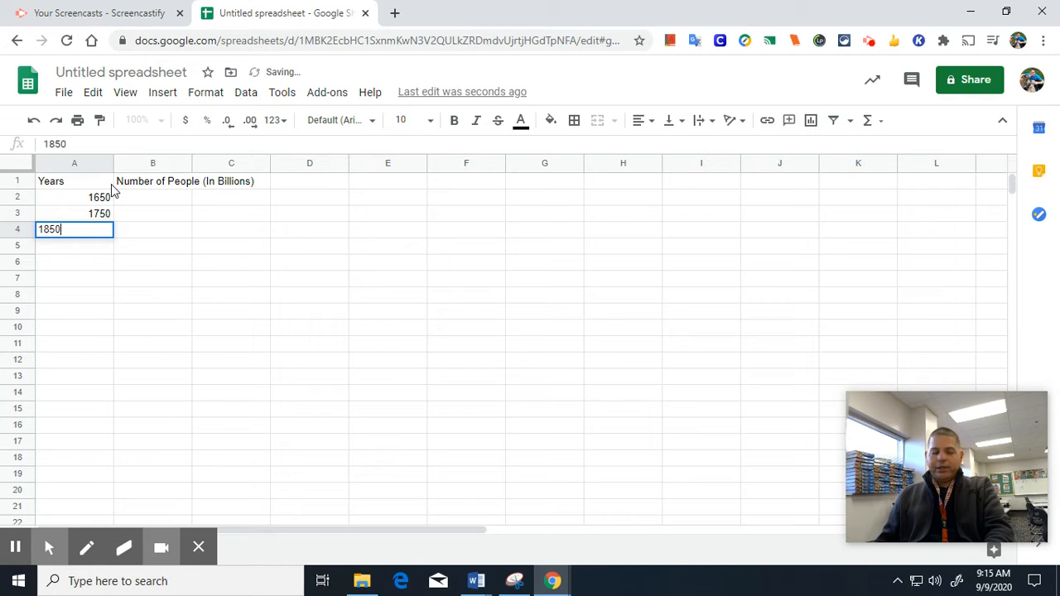
key("Return")
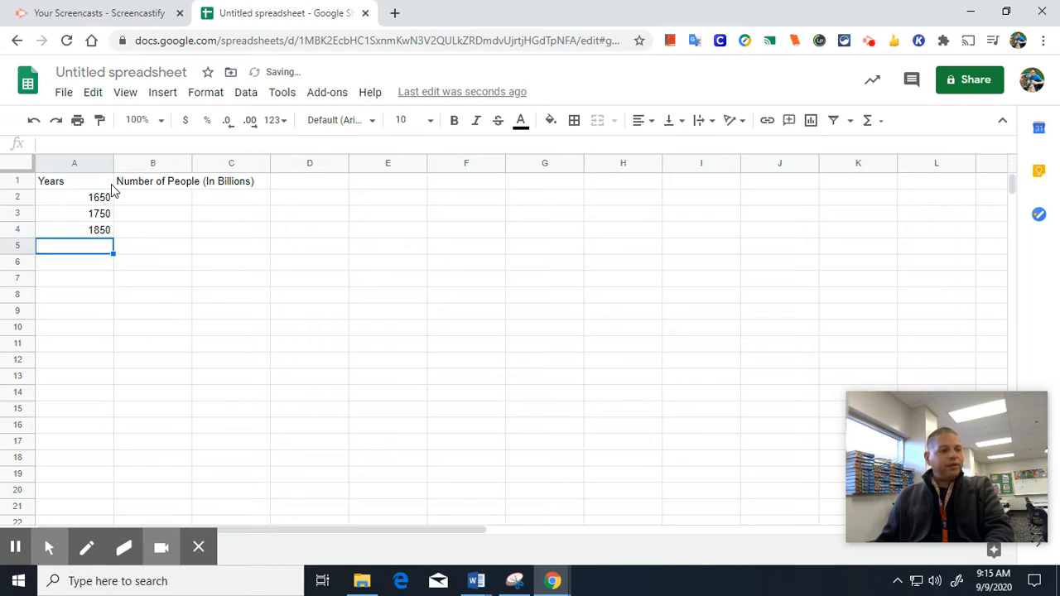
type("1925")
key("Return")
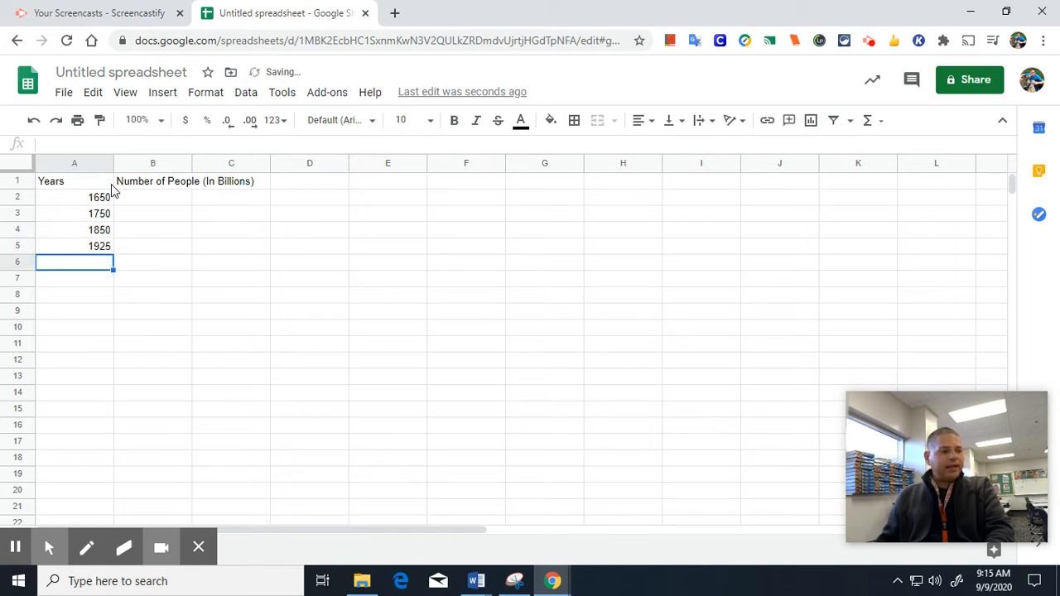
type("1956")
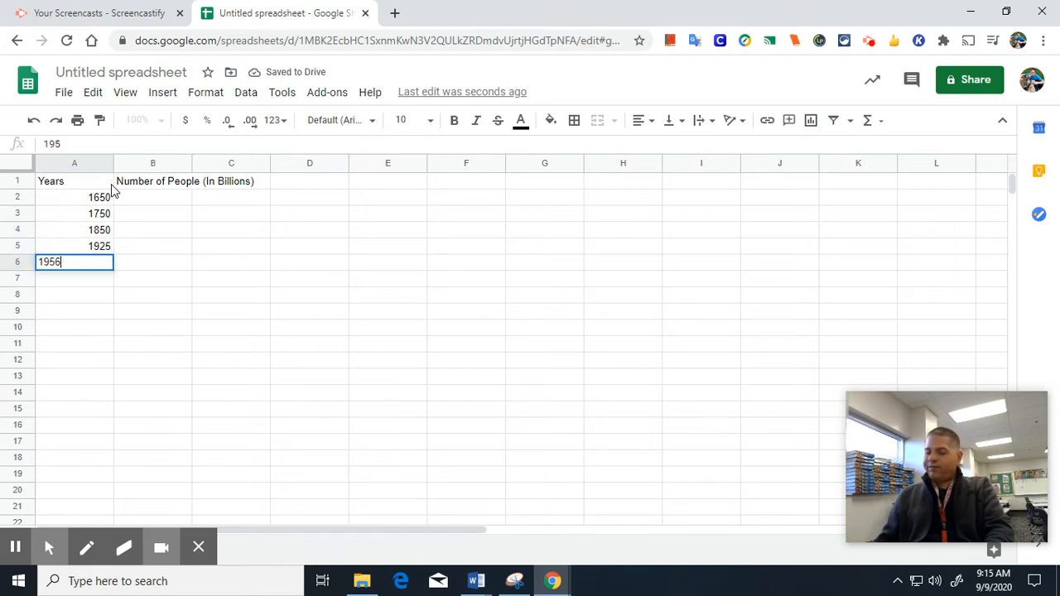
key("Return")
type("1966")
key("Return")
type("1")
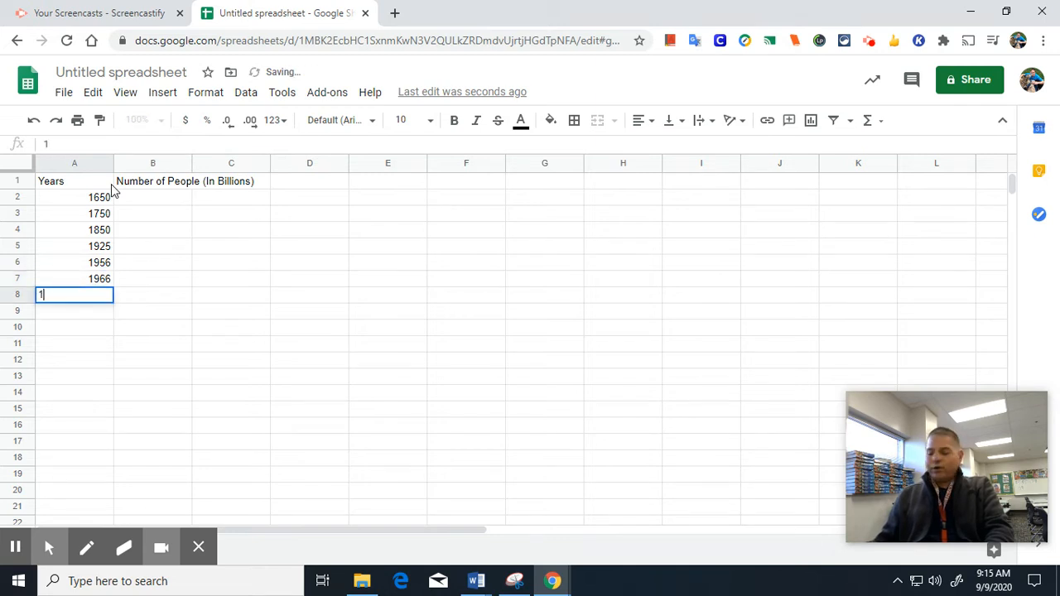
type("970")
key("Return")
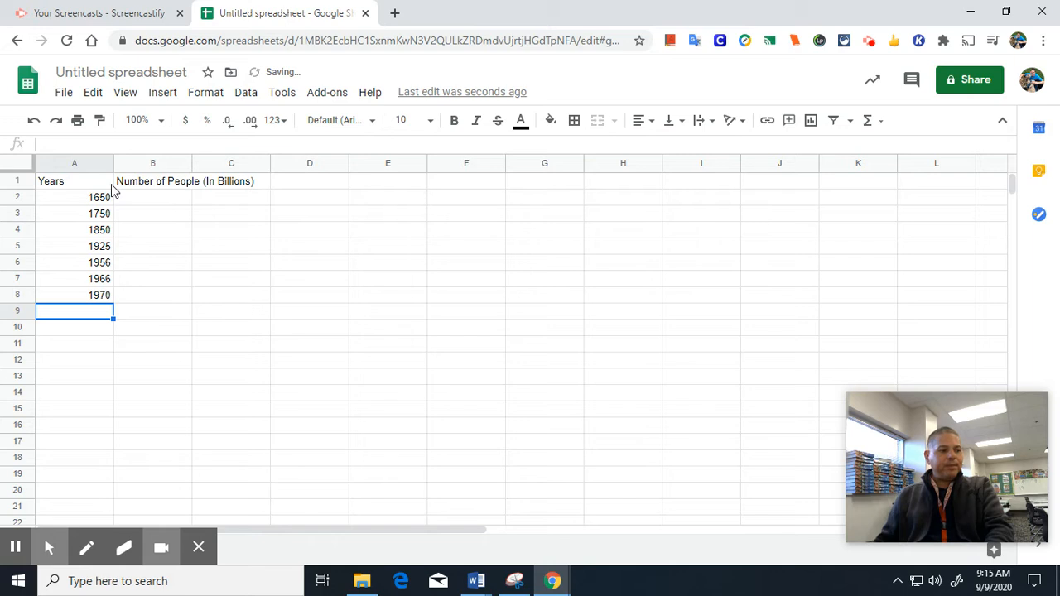
type("1974")
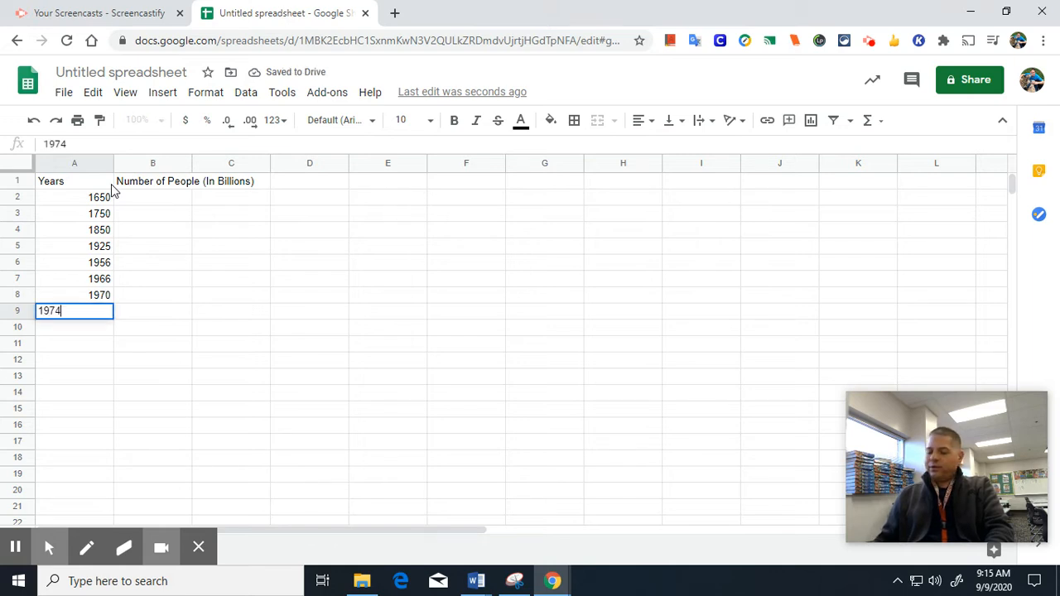
key("Return")
type("1976")
key("Return")
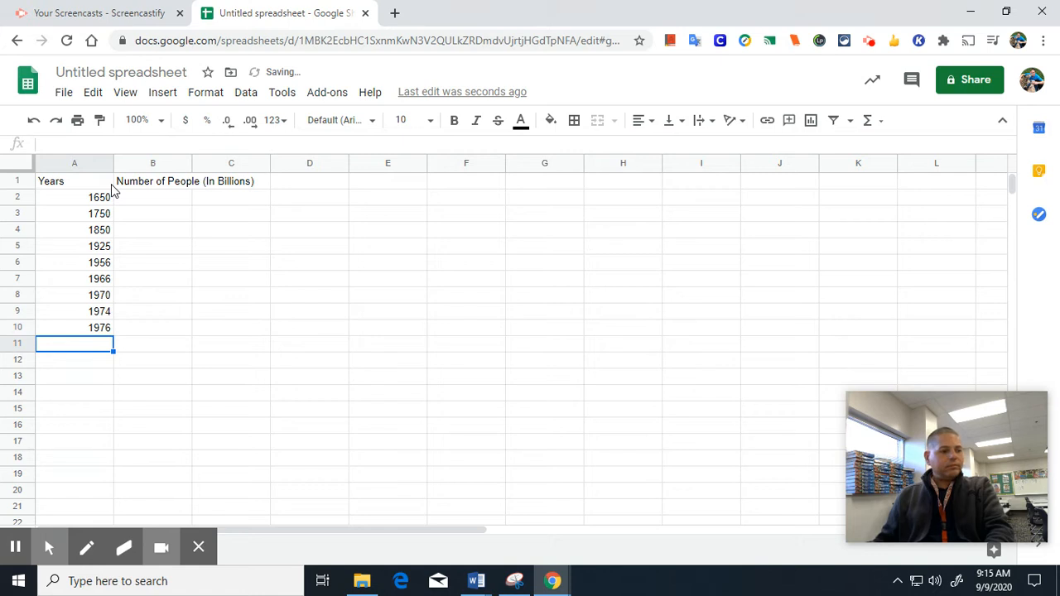
type("1980")
Enter populations 0.5, 0.7, 1, 2, 2.5, 3.3, 3.6, 3.9, 4 and 4.4 in B2:B11.
left_click(159, 201)
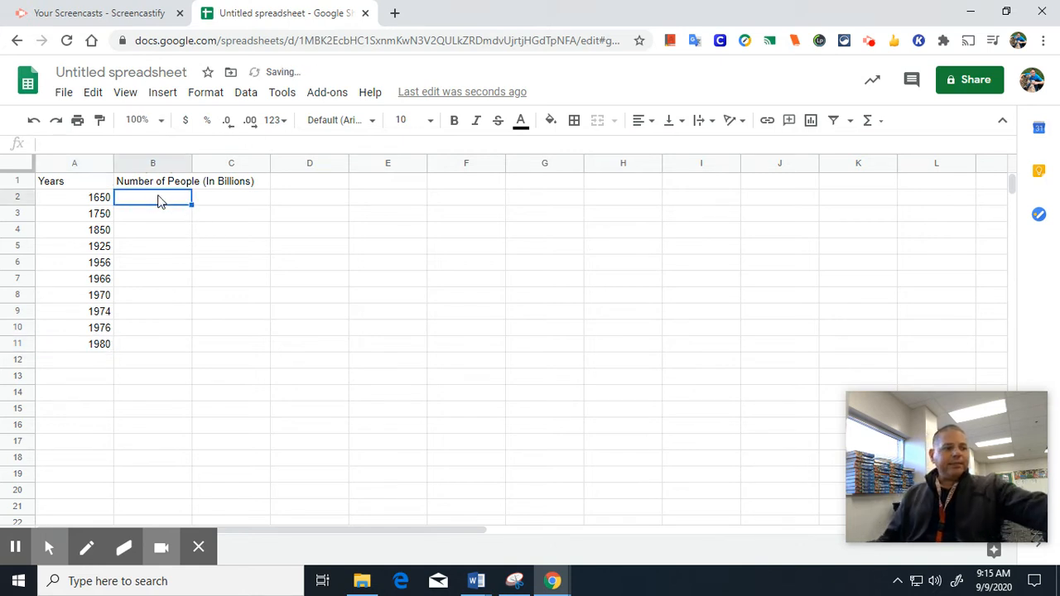
type(".5")
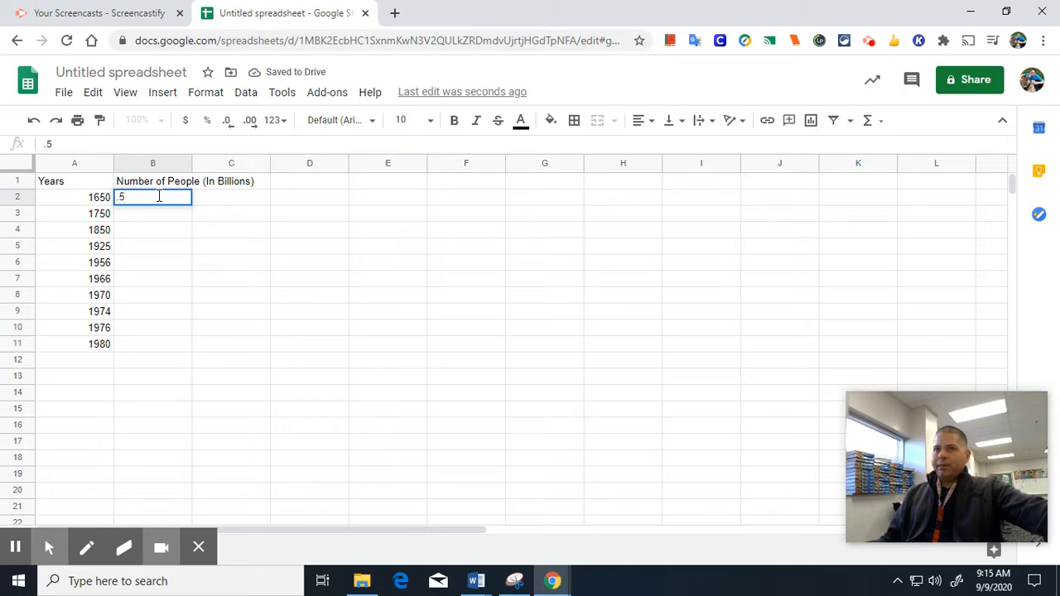
key("Return")
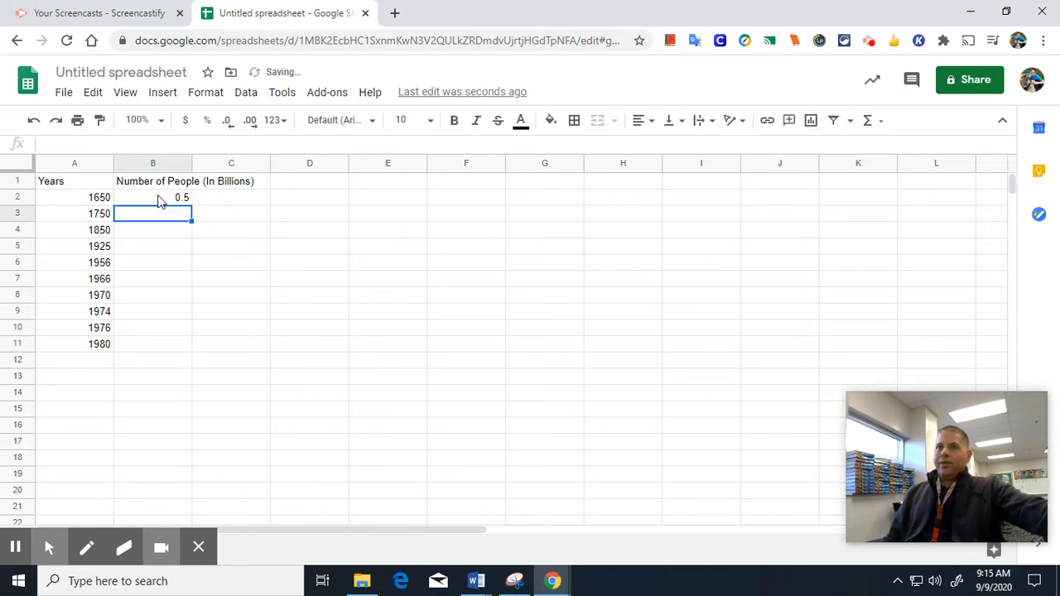
type(".7")
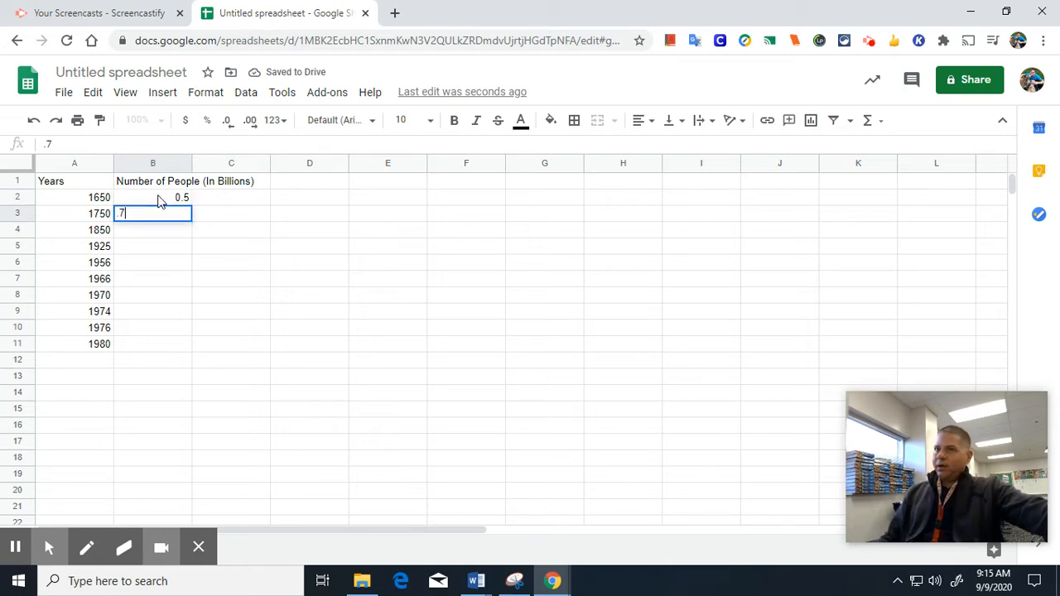
key("Return")
type("1")
key("Return")
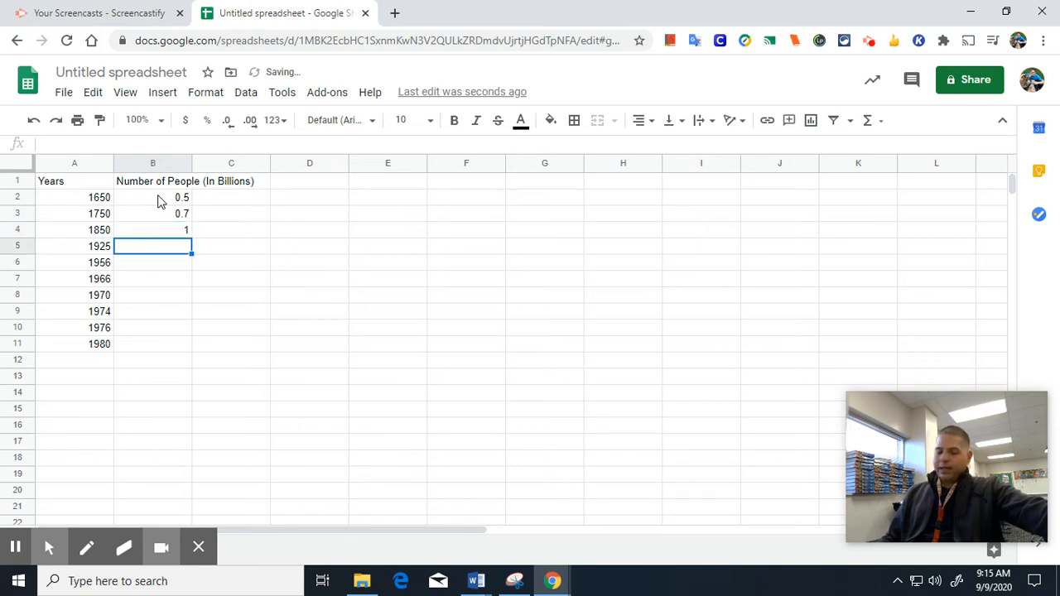
type("2")
key("Return")
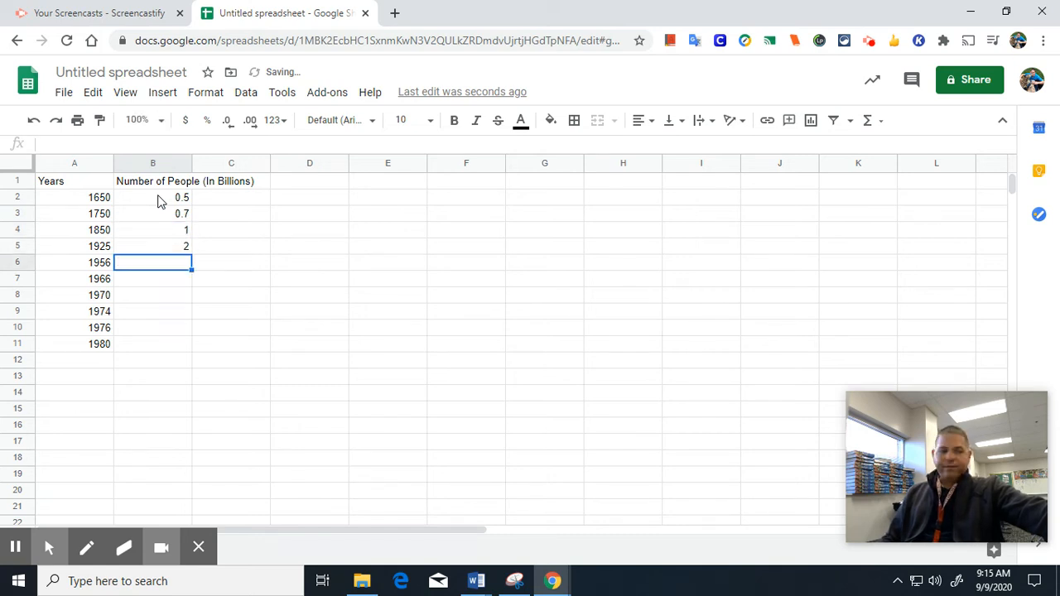
type("2")
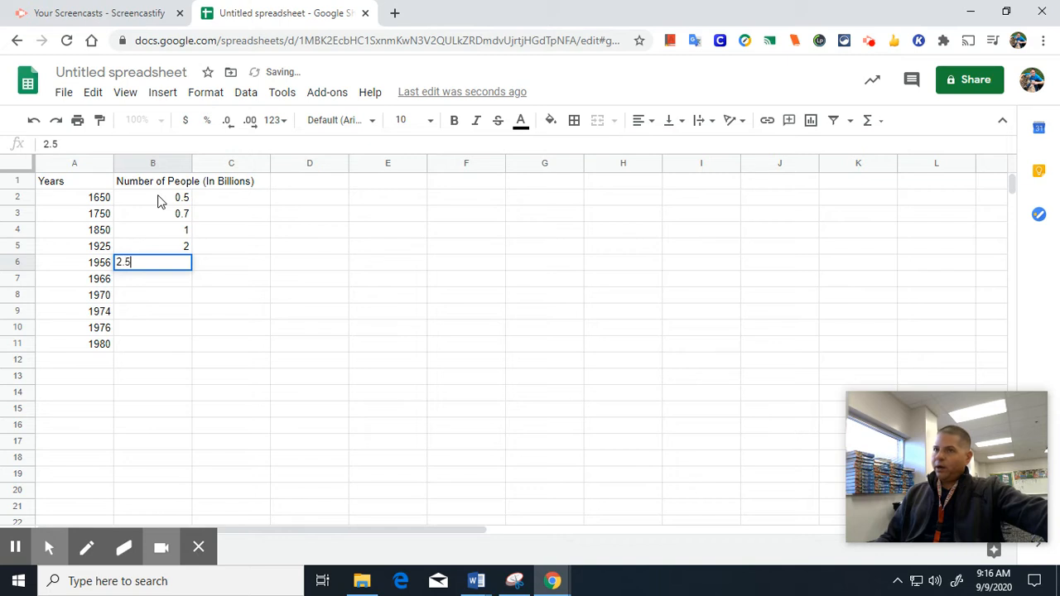
type(".5")
key("Return")
type("3.")
key("Return")
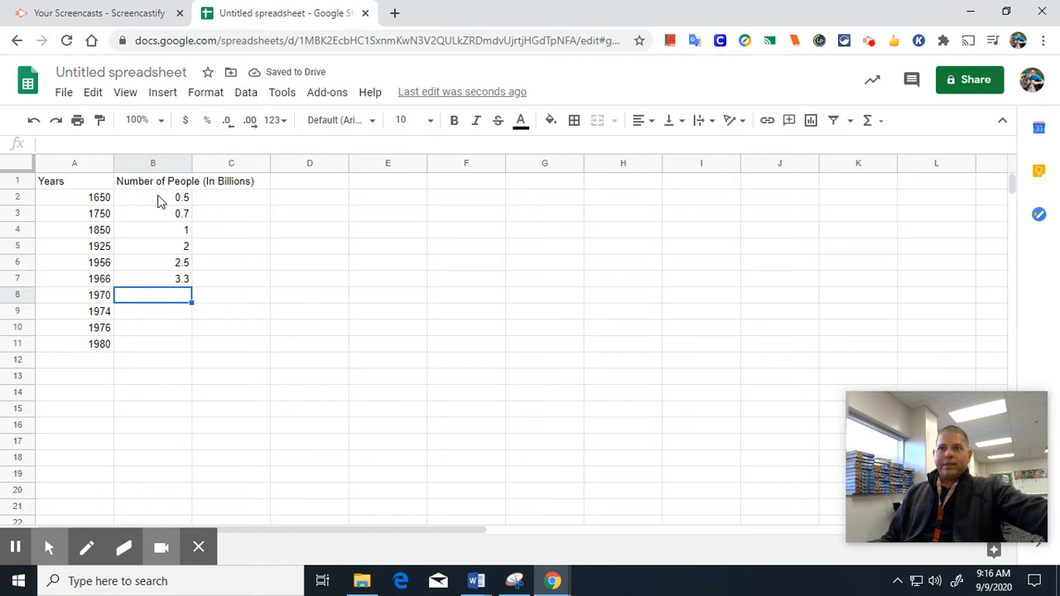
type("3.6")
key("Return")
type("3.9")
key("Return")
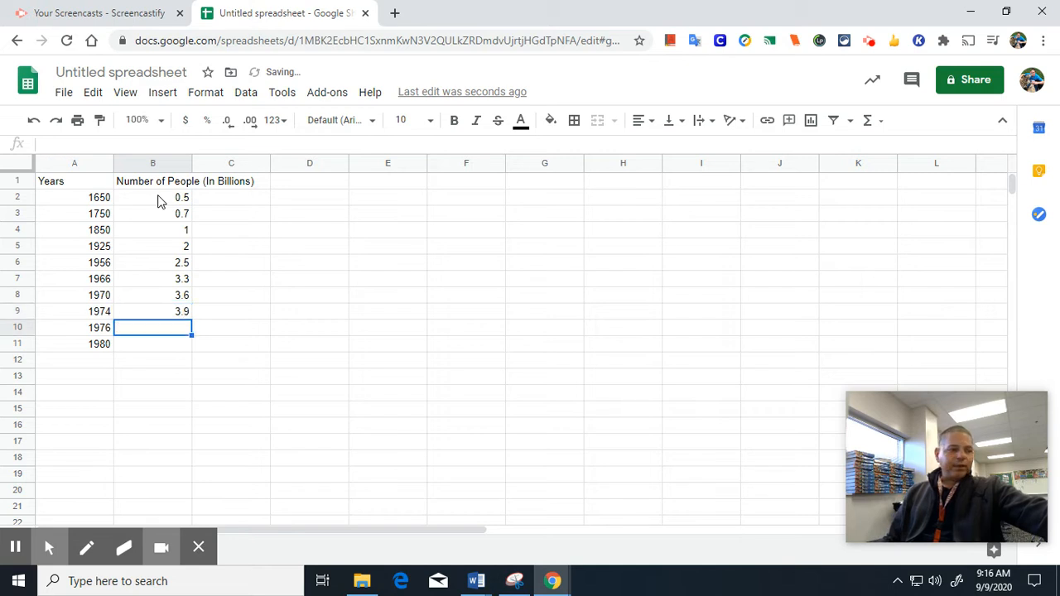
type("4.")
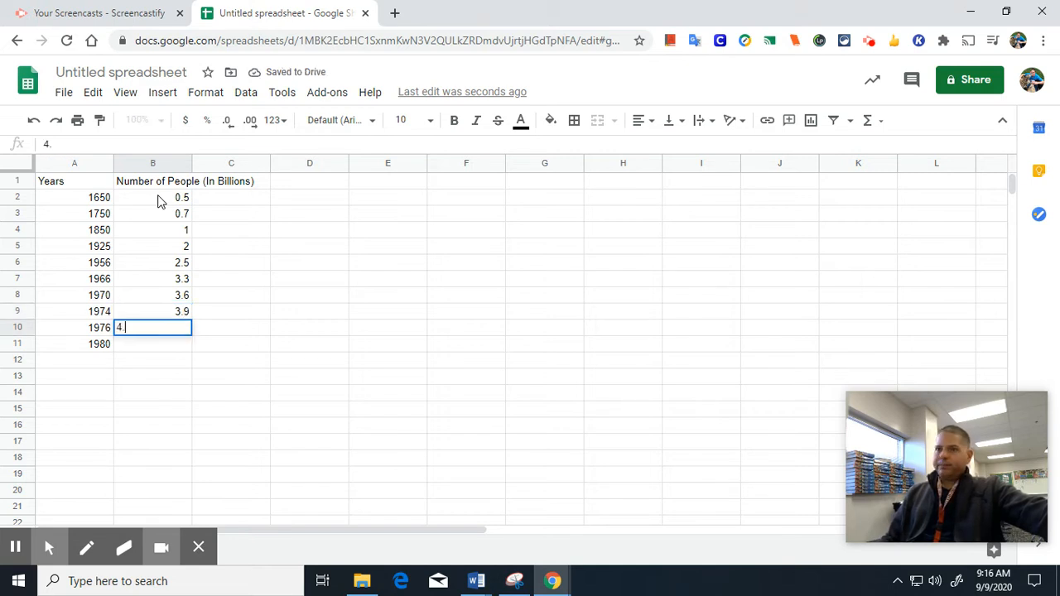
key("Return")
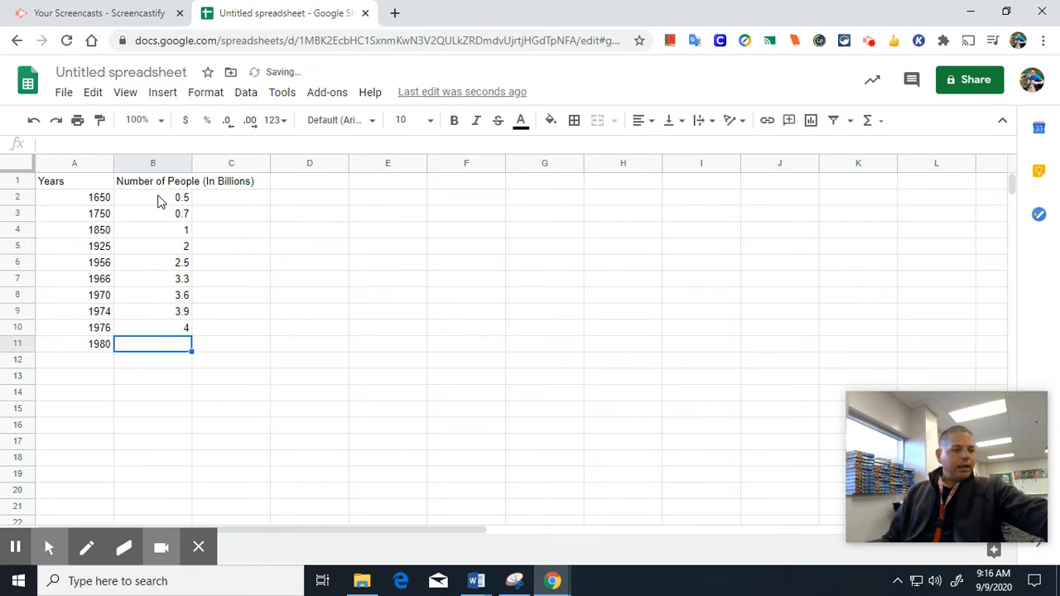
type("4.4")
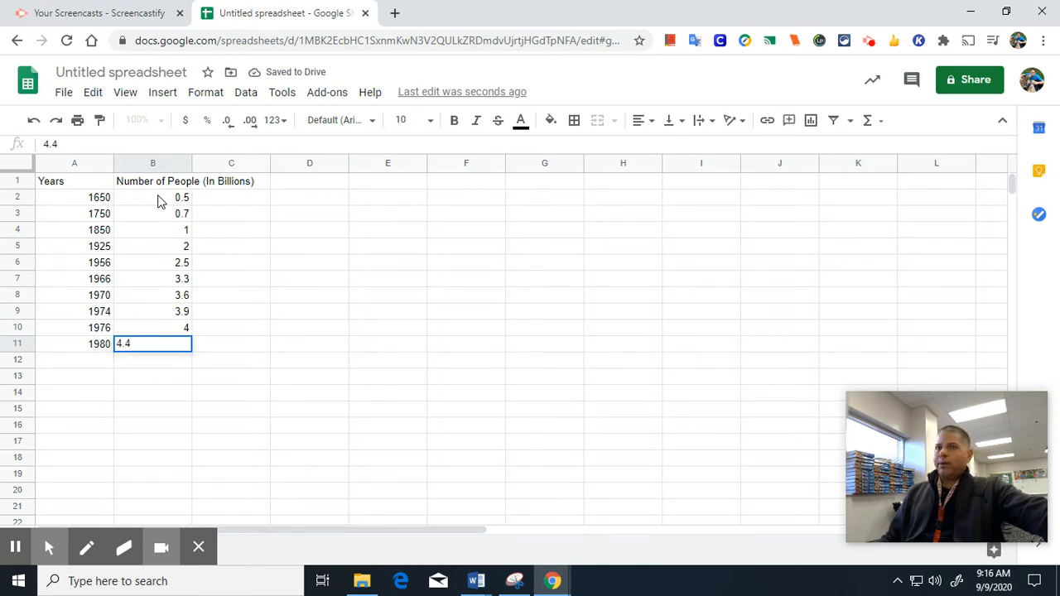
key("Return")
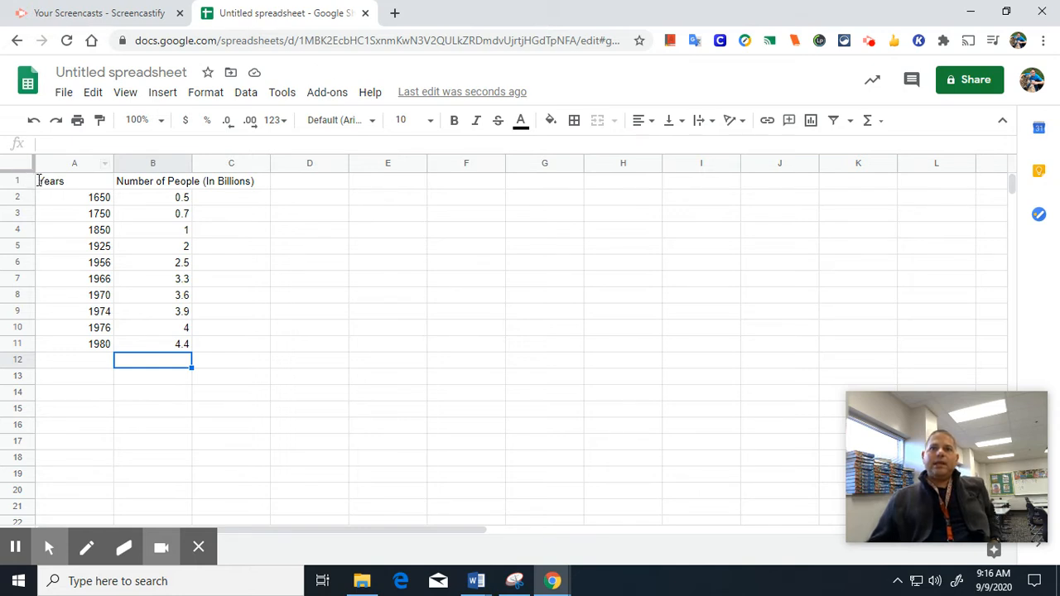
Select A1:B11, insert a line chart of it, and place the chart beside the table.
left_click_drag(40, 181, 140, 305)
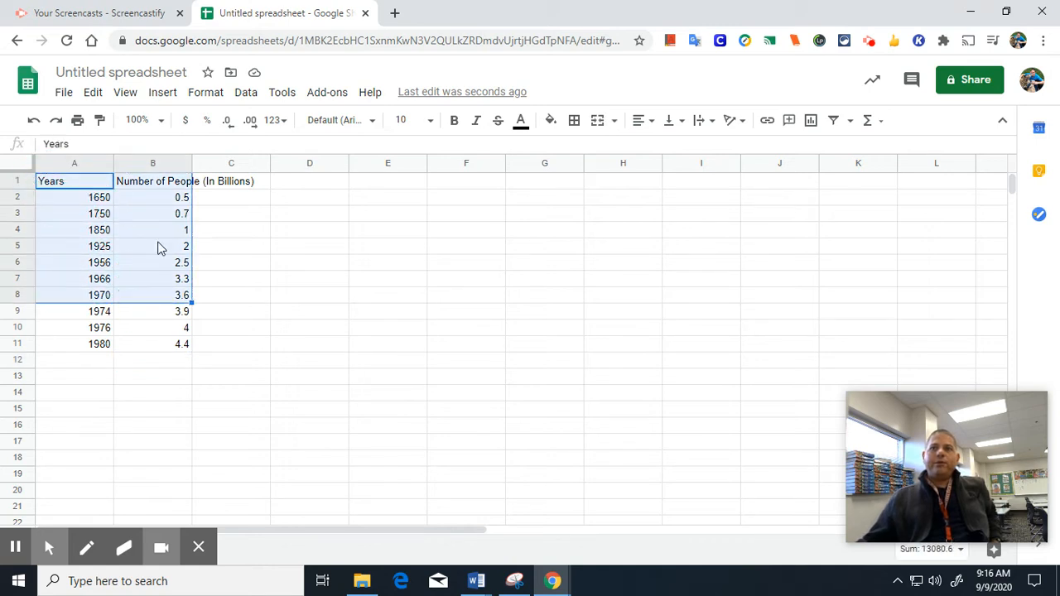
left_click(63, 183)
left_click(38, 183)
left_click_drag(39, 183, 151, 356)
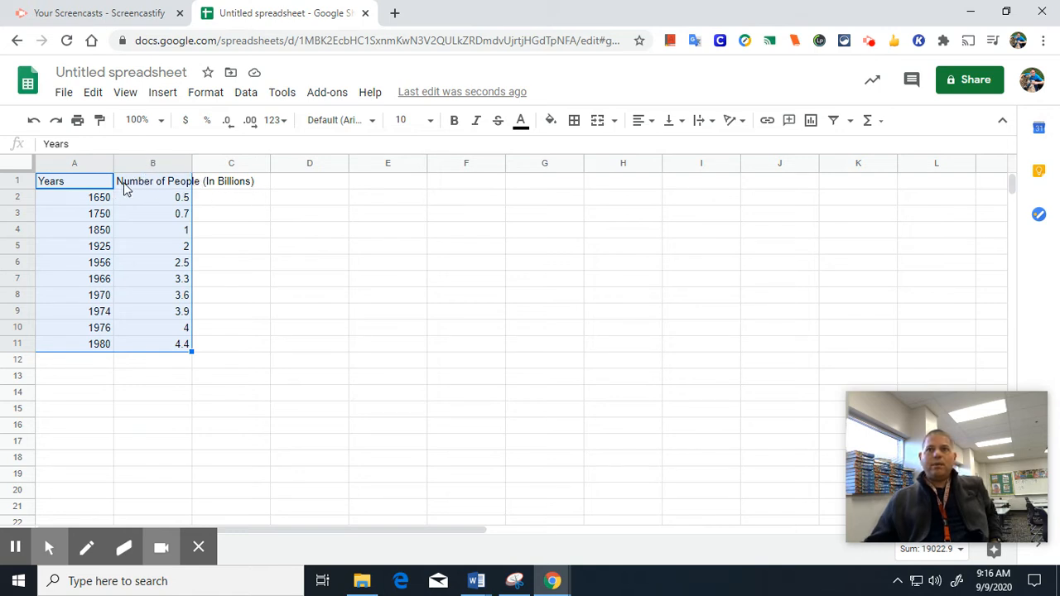
left_click(152, 97)
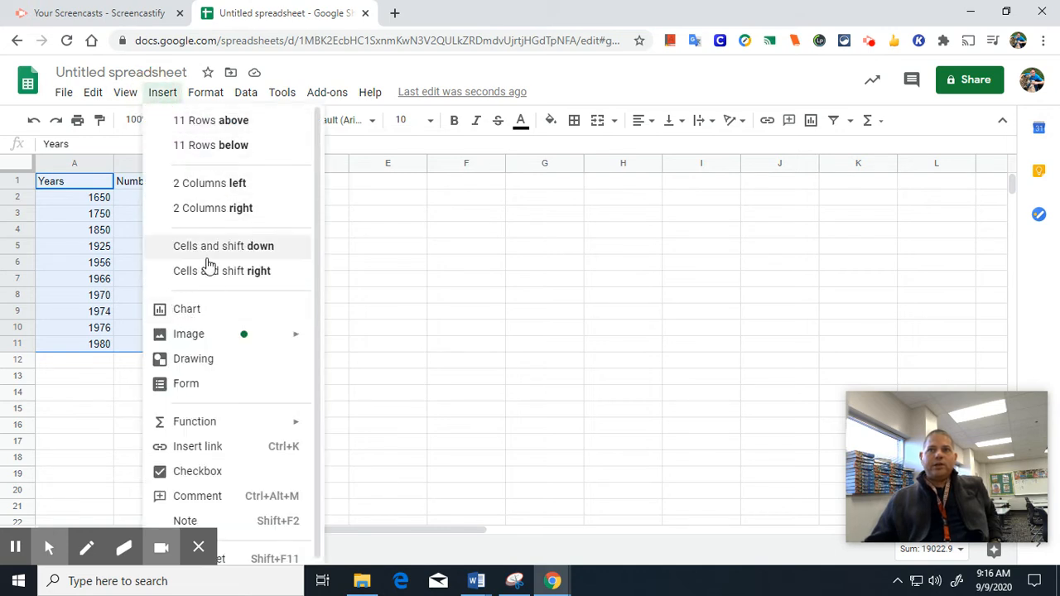
left_click(190, 311)
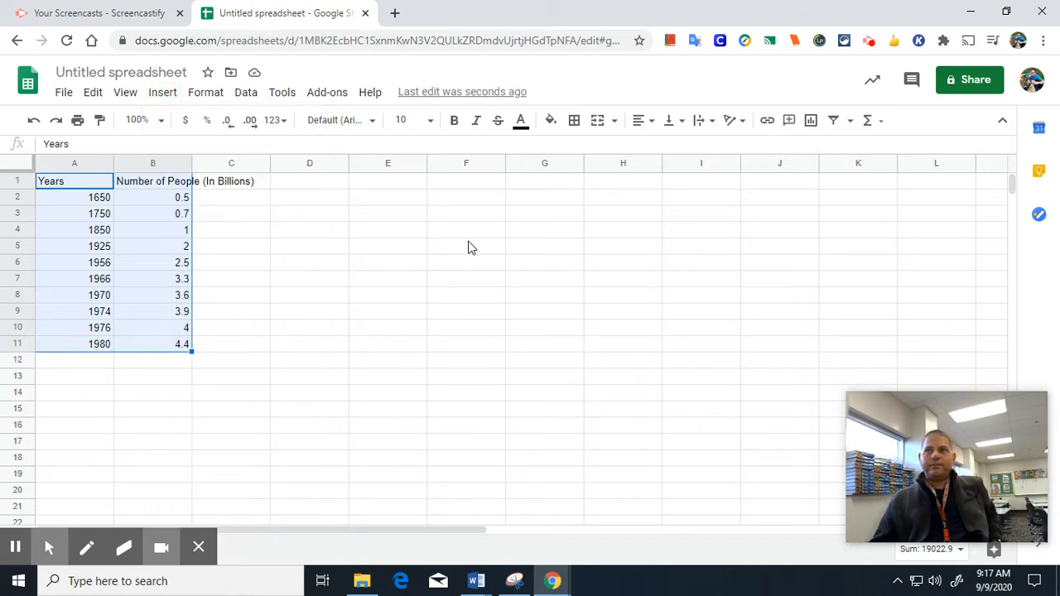
left_click_drag(485, 204, 601, 200)
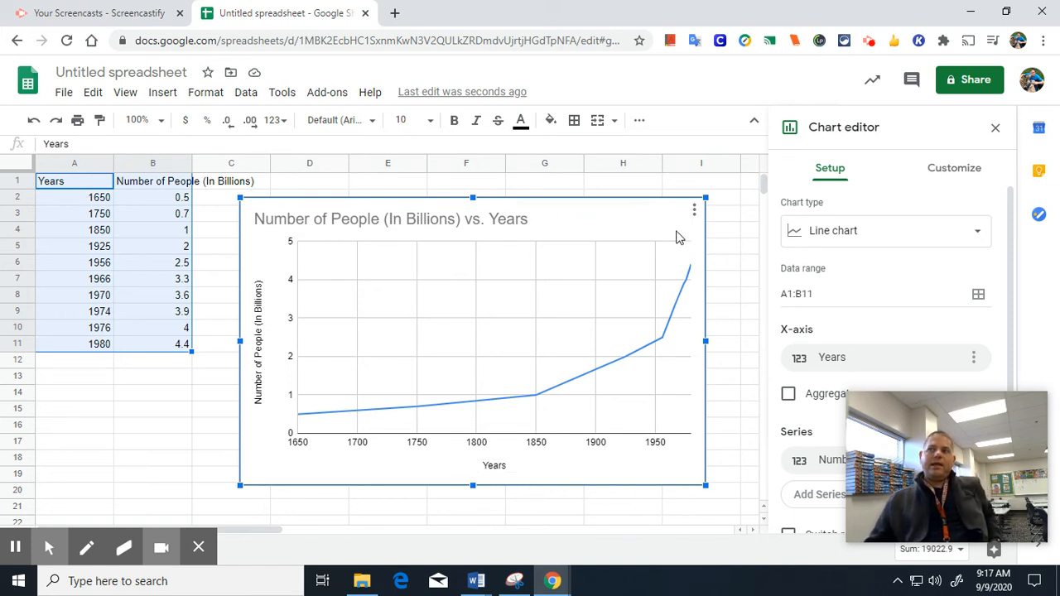
Close the Chart editor, back out of the Share dialog, and select the spreadsheet title.
left_click(995, 129)
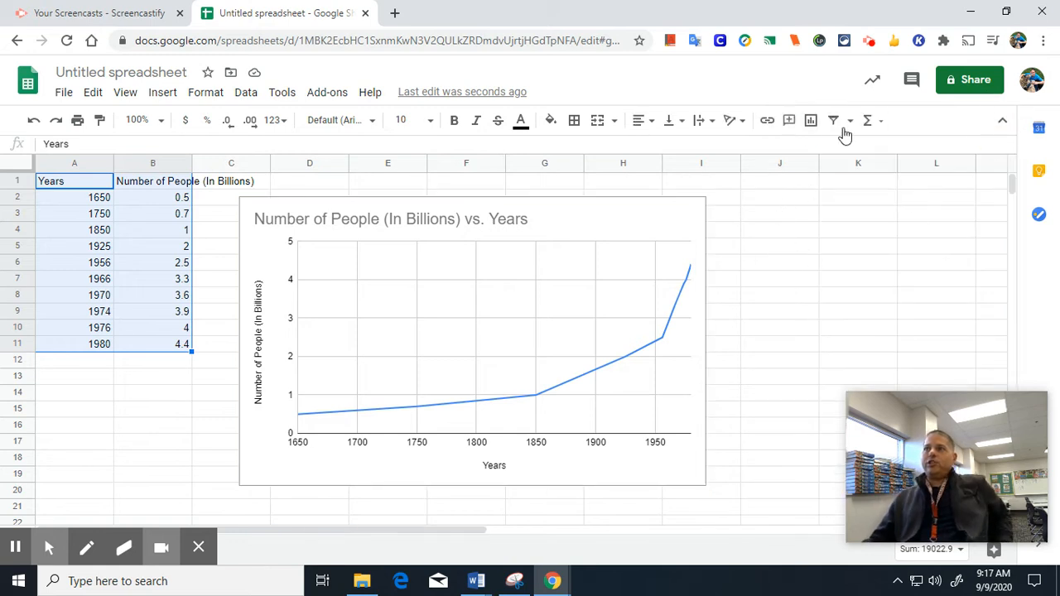
left_click(974, 83)
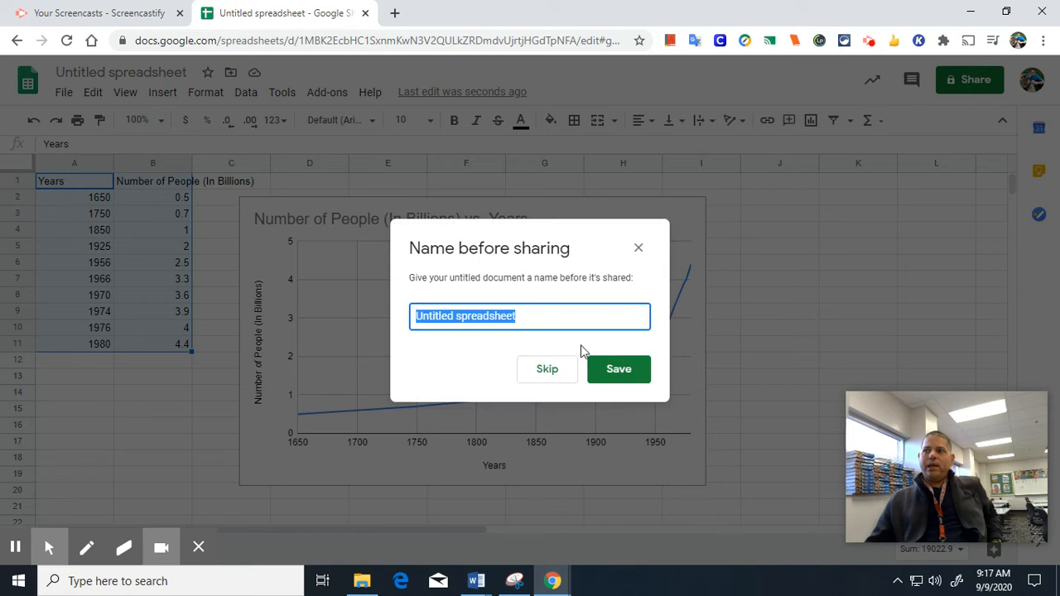
left_click(641, 251)
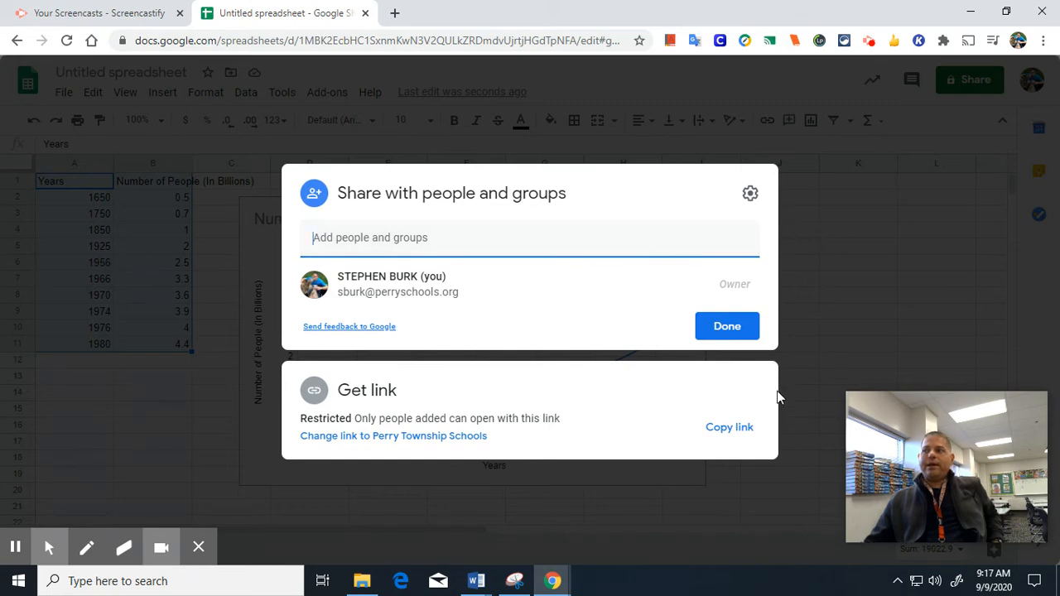
left_click(788, 265)
left_click(186, 74)
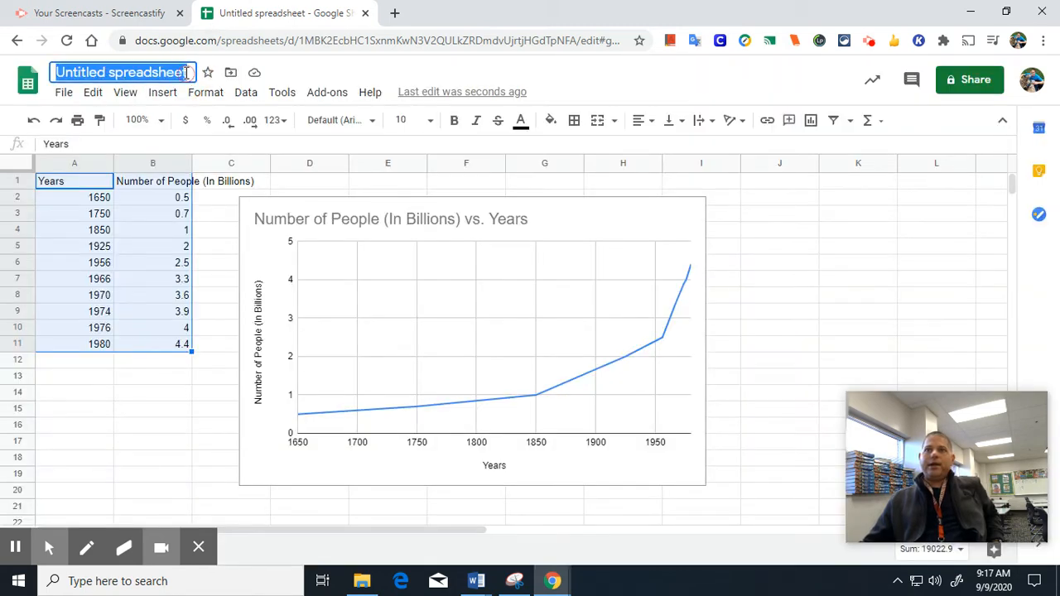
Replace 'Untitled spreadsheet' with the title 'Human Population Growth'.
key("BackSpace")
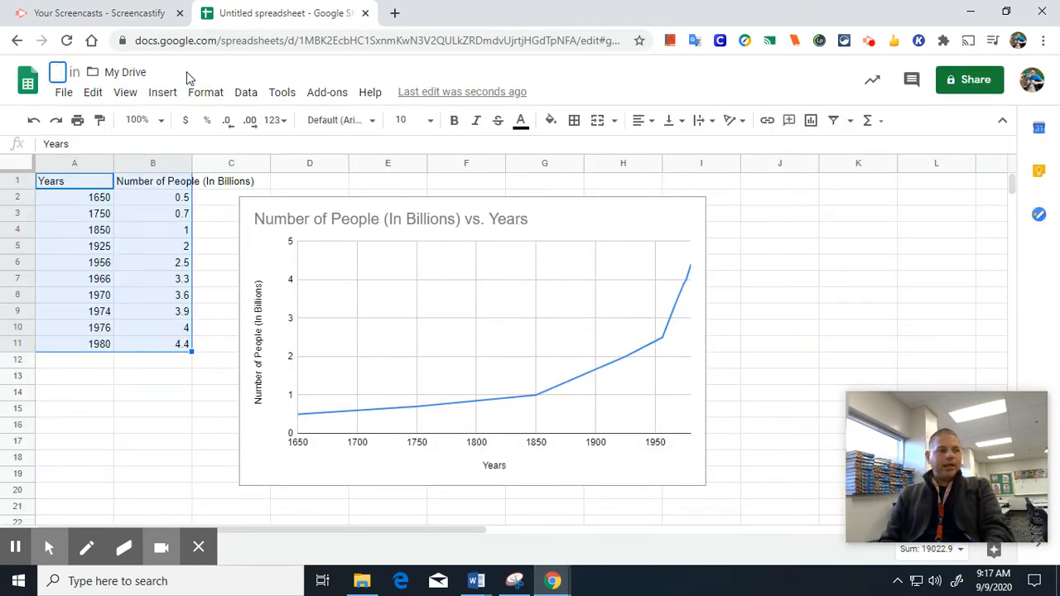
type("Human ")
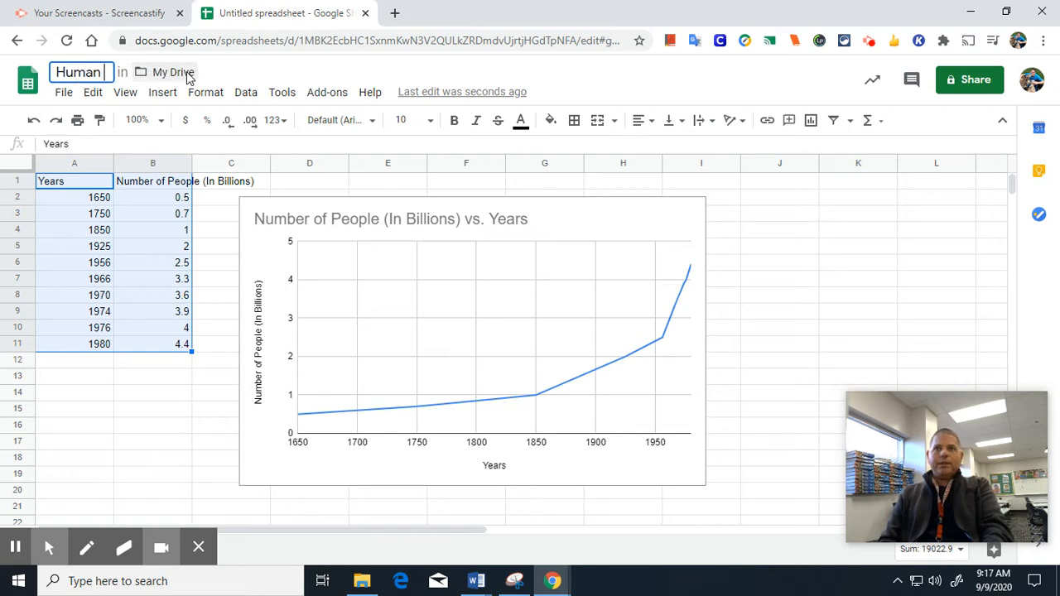
type("Popu")
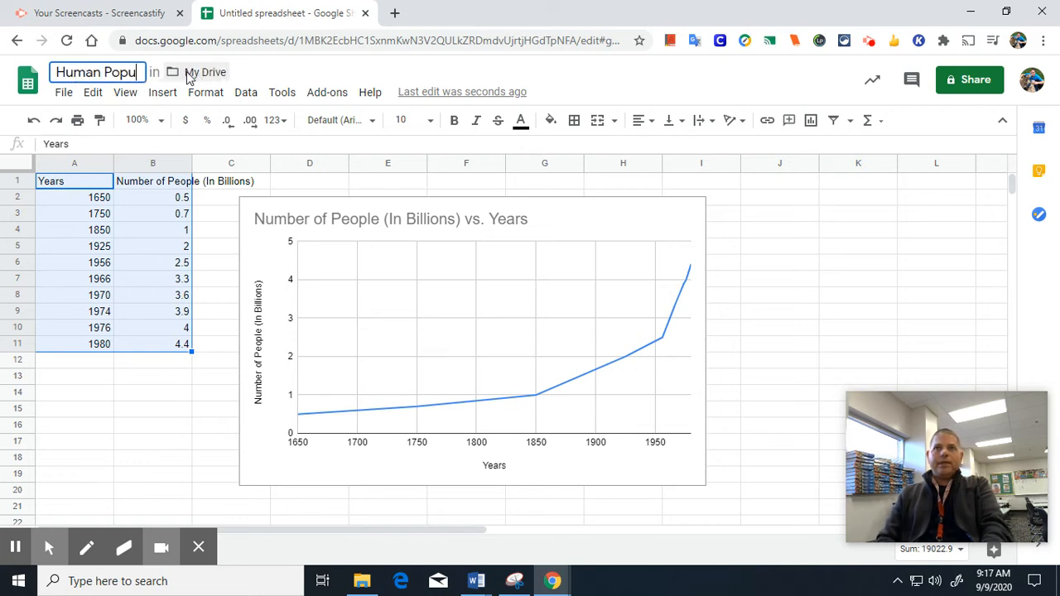
type("lation Growth")
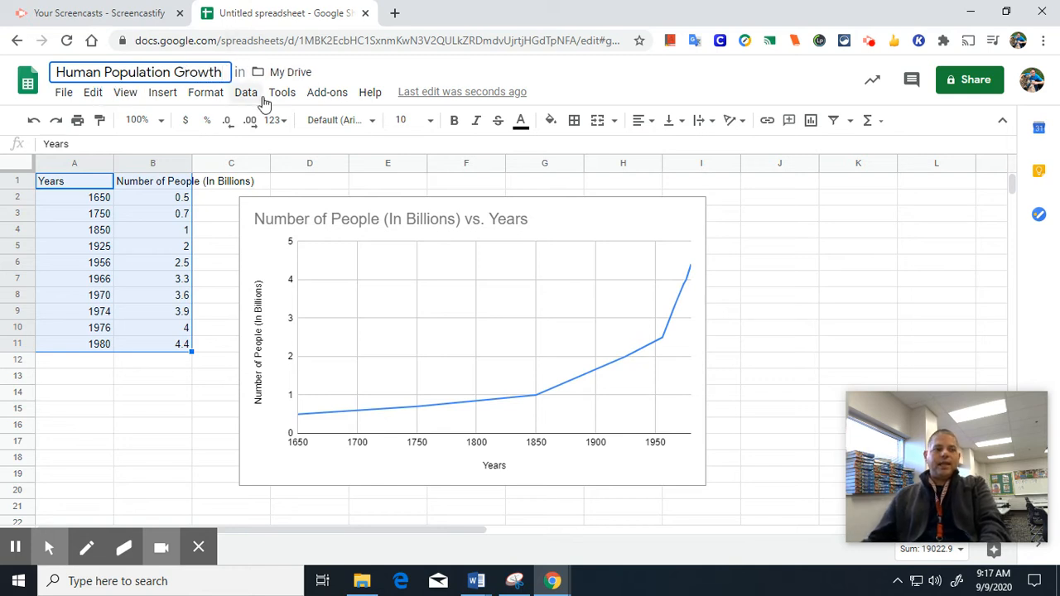
Confirm the new title, copy the share link from the Share dialog, and close it.
left_click(777, 199)
left_click(963, 82)
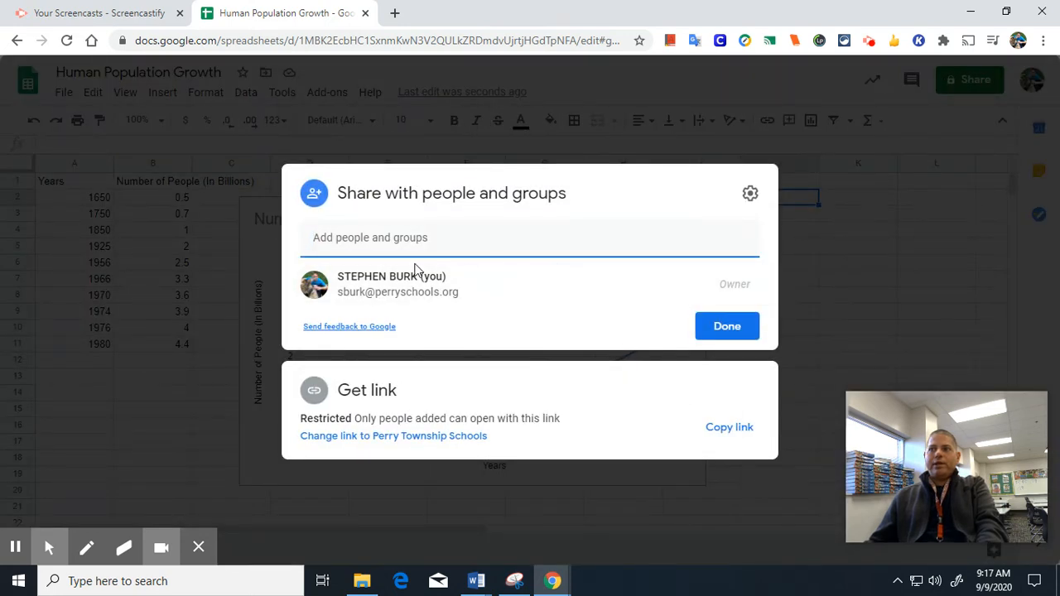
left_click(736, 431)
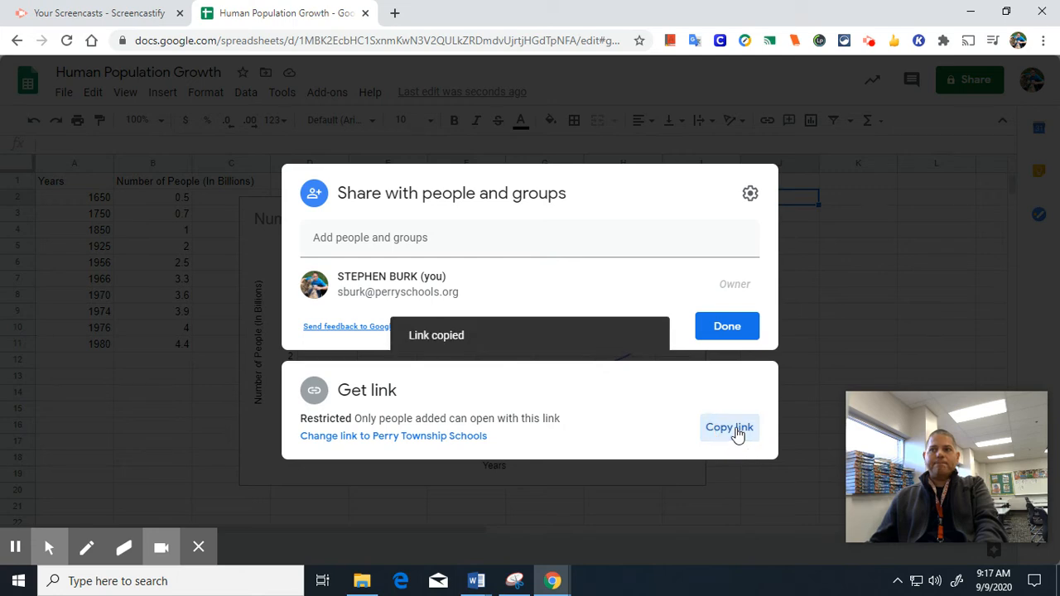
left_click(154, 451)
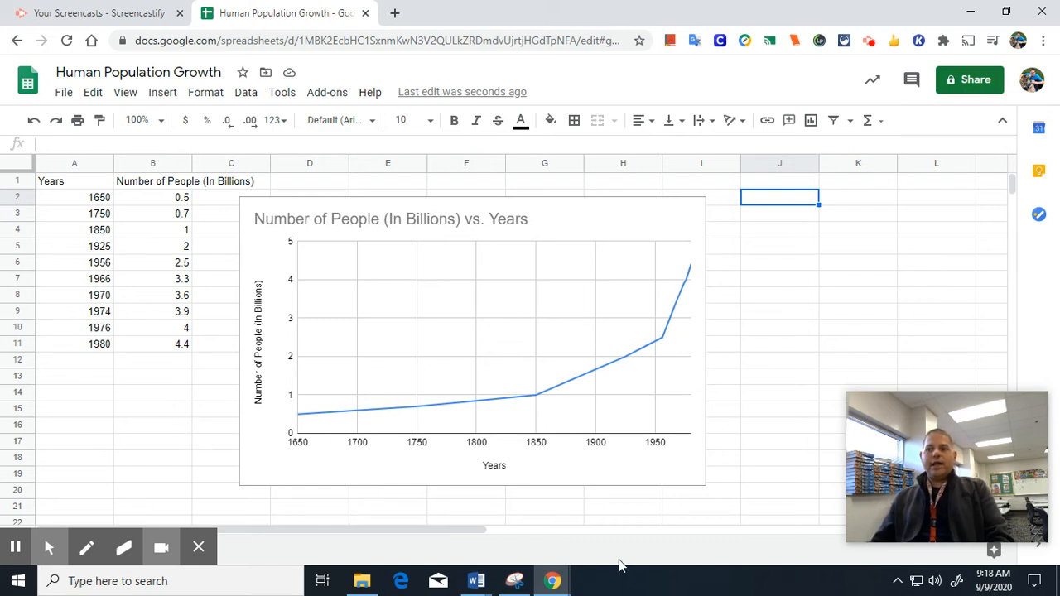
left_click(541, 584)
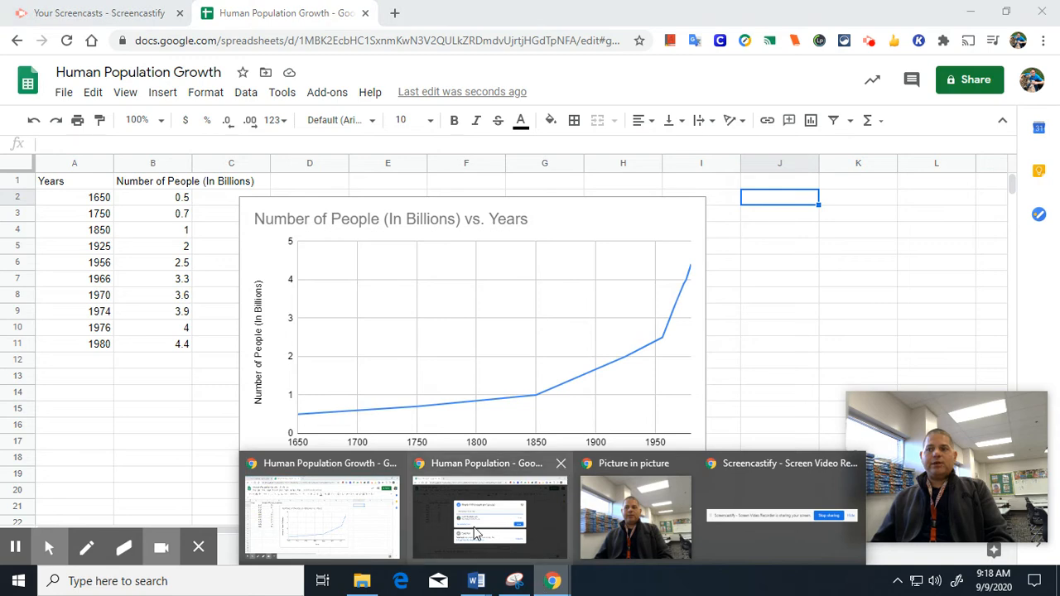
left_click(345, 519)
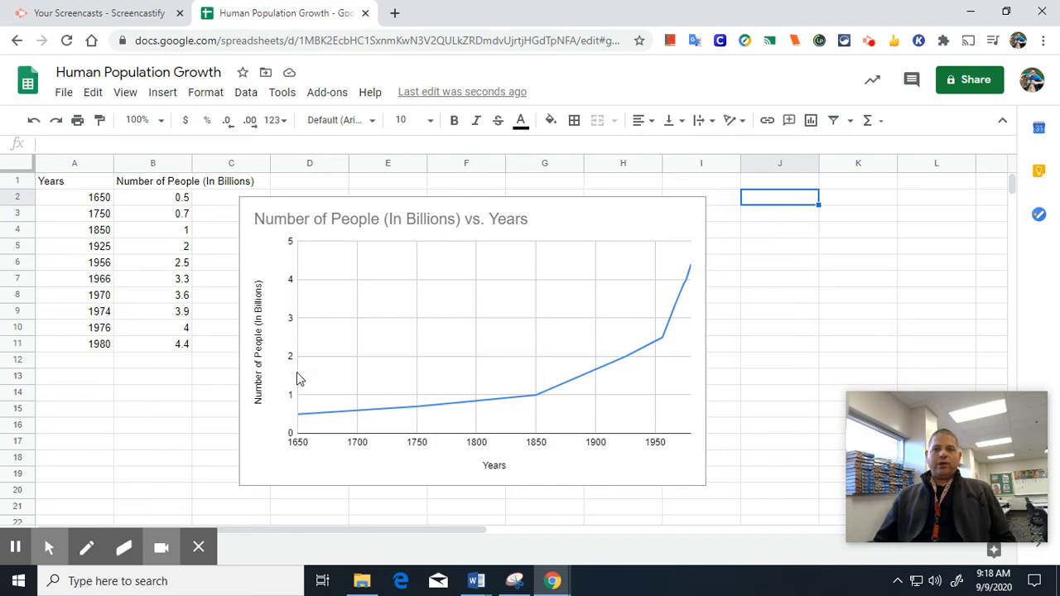
mouse_move(465, 586)
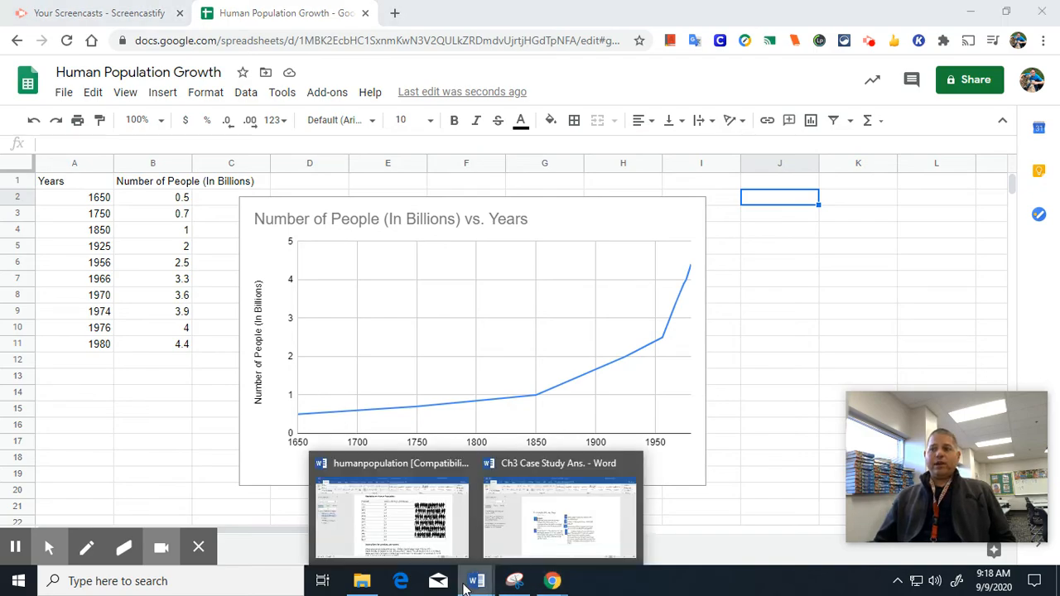
left_click(420, 539)
Review the humanpopulation handout's Analysis questions and empty graph grid, then return to the spreadsheet.
scroll(506, 361, "down", 10)
scroll(506, 361, "down", 15)
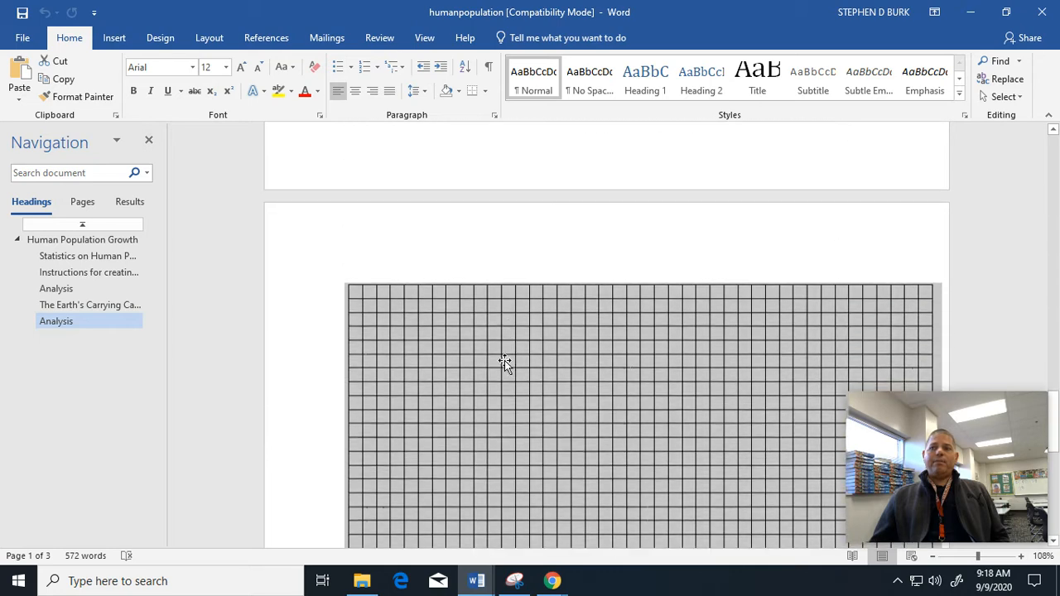
scroll(504, 360, "down", 4)
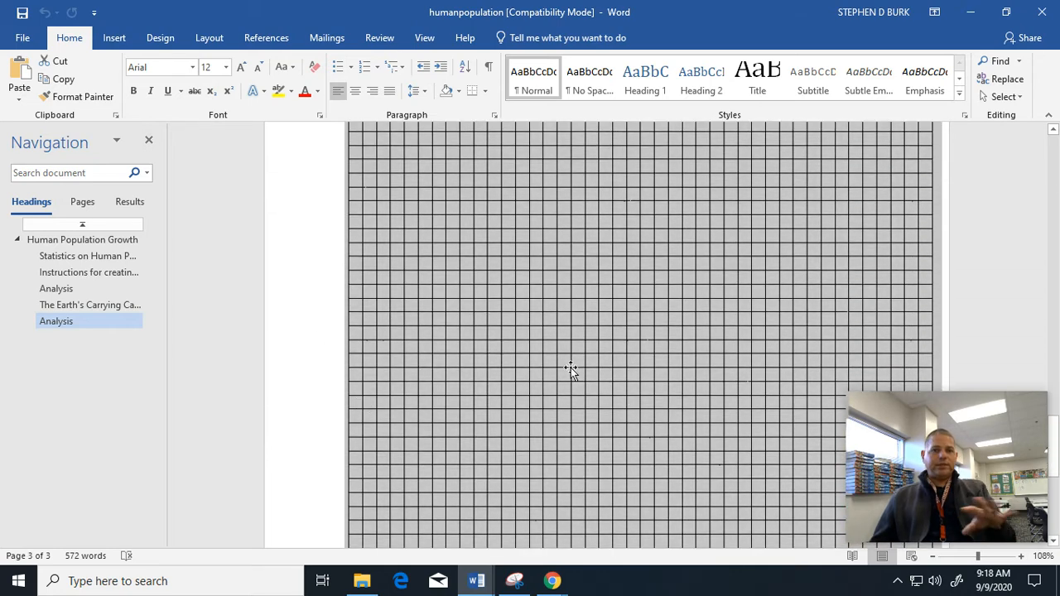
scroll(535, 298, "up", 3)
scroll(535, 296, "up", 10)
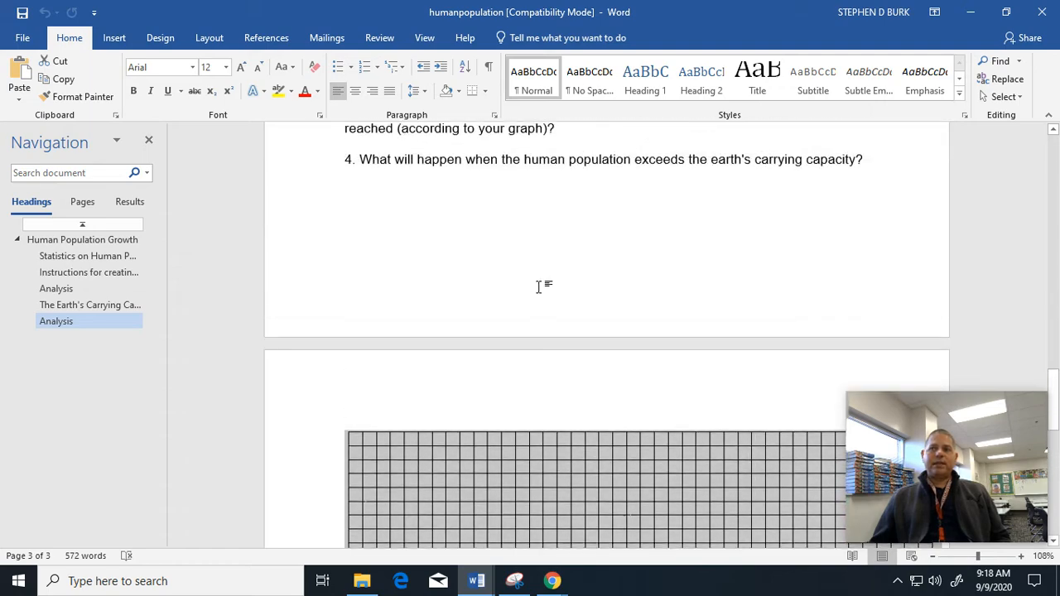
scroll(543, 286, "up", 4)
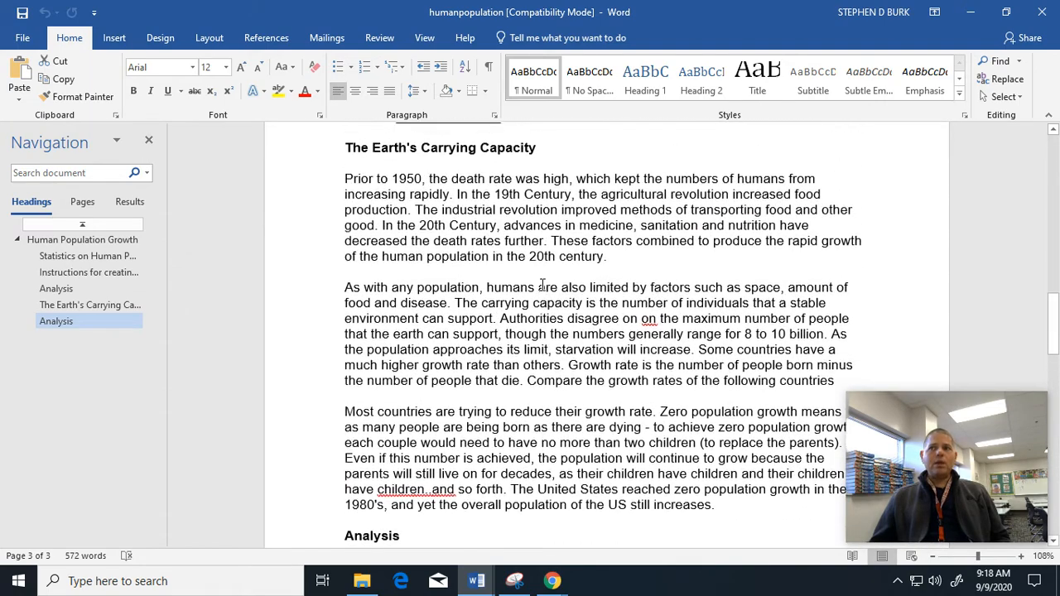
scroll(546, 290, "down", 6)
scroll(548, 293, "down", 10)
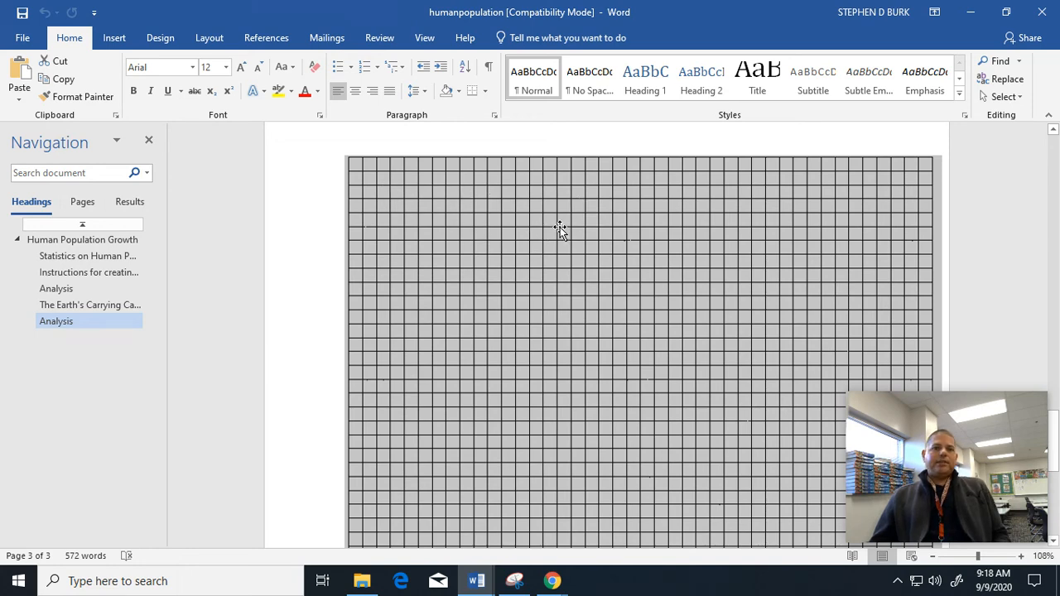
scroll(571, 222, "up", 2)
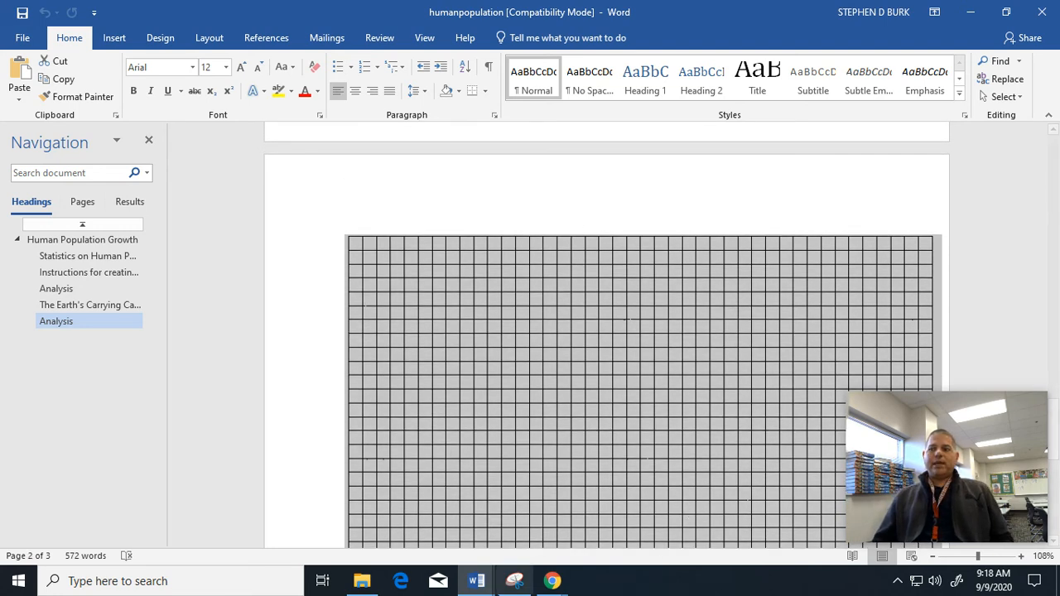
mouse_move(553, 583)
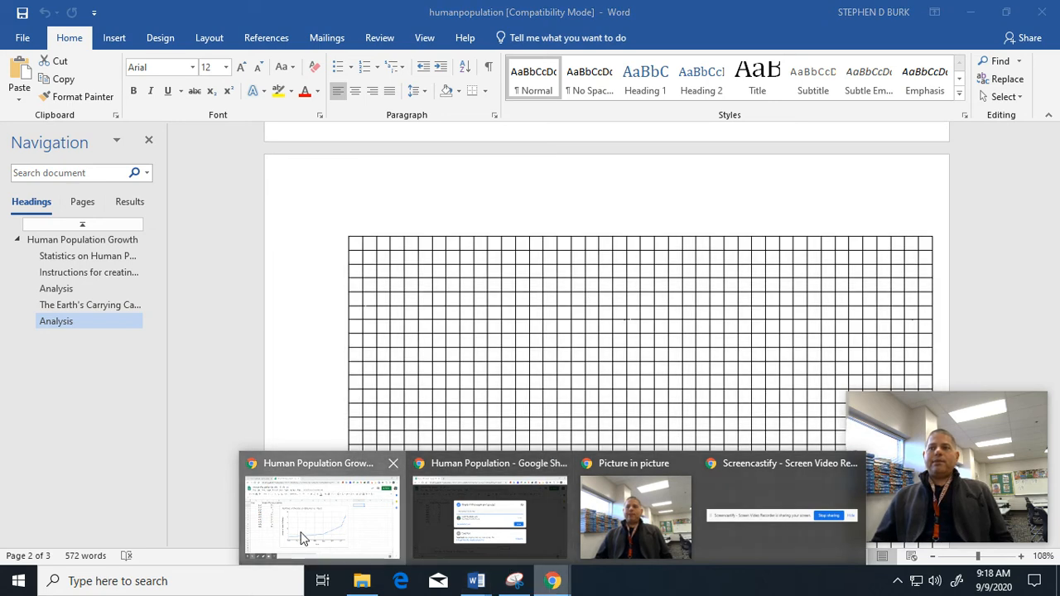
left_click(302, 538)
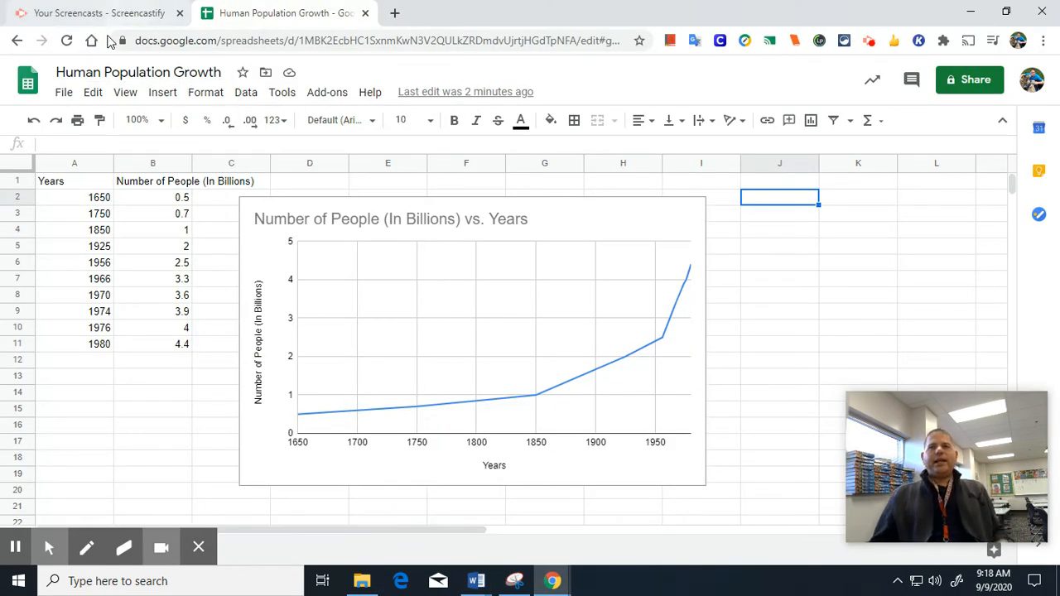
Switch to the Screencastify My Recordings tab and bring up the recorder controls.
left_click(129, 17)
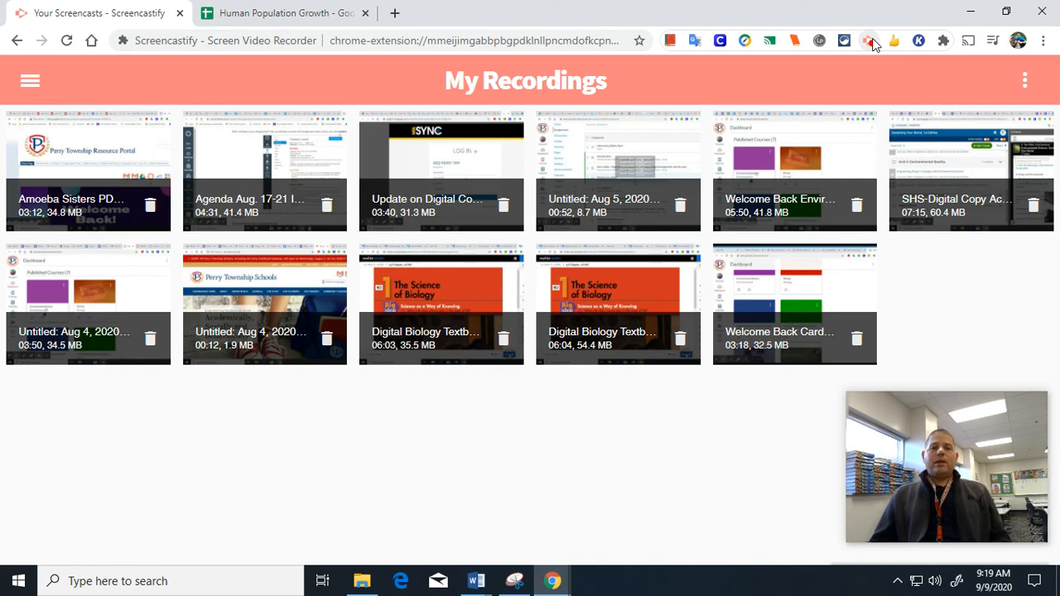
left_click(872, 41)
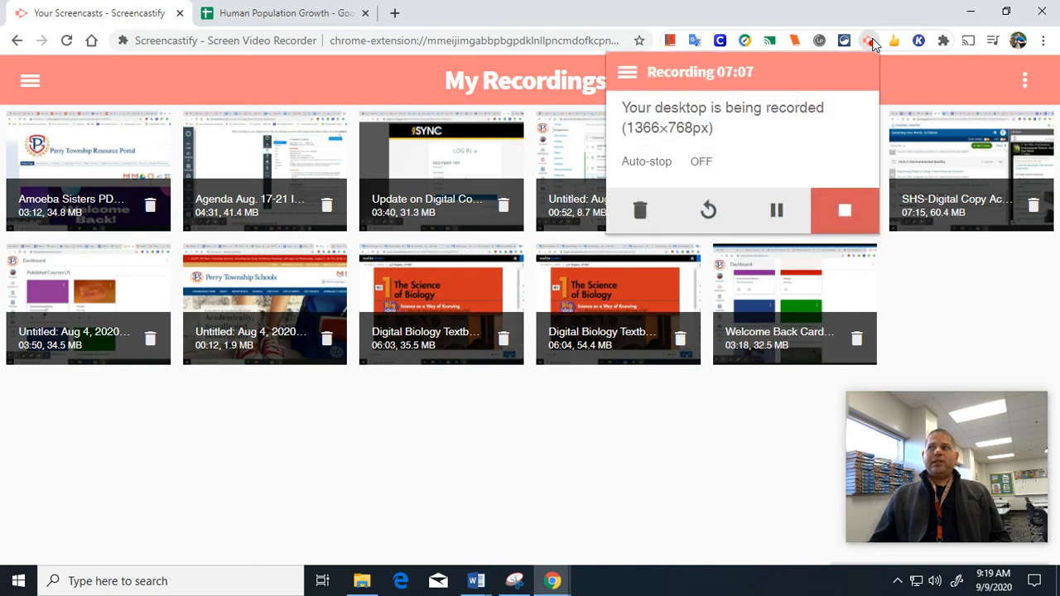